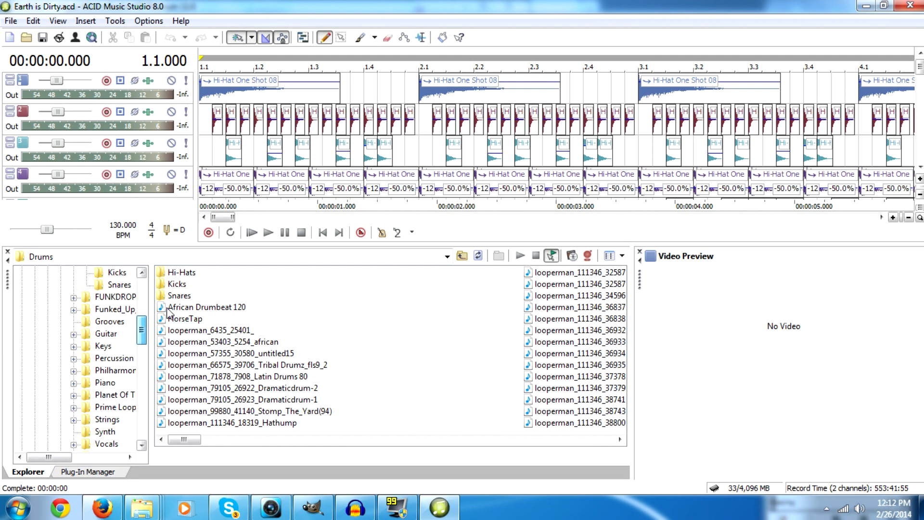
Play the closing Hi-Hat One Shot 08 events on track 1 from bar 100.1, and stop playback
left_click_drag(226, 218, 383, 257)
left_click_drag(387, 218, 758, 219)
left_click(519, 94)
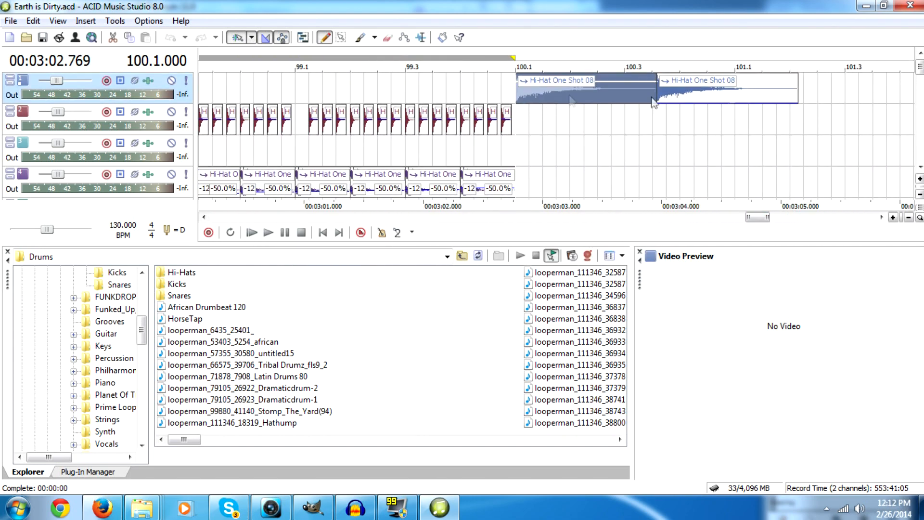
mouse_move(920, 72)
left_mouse_down()
mouse_move(920, 108)
mouse_move(918, 65)
left_mouse_up()
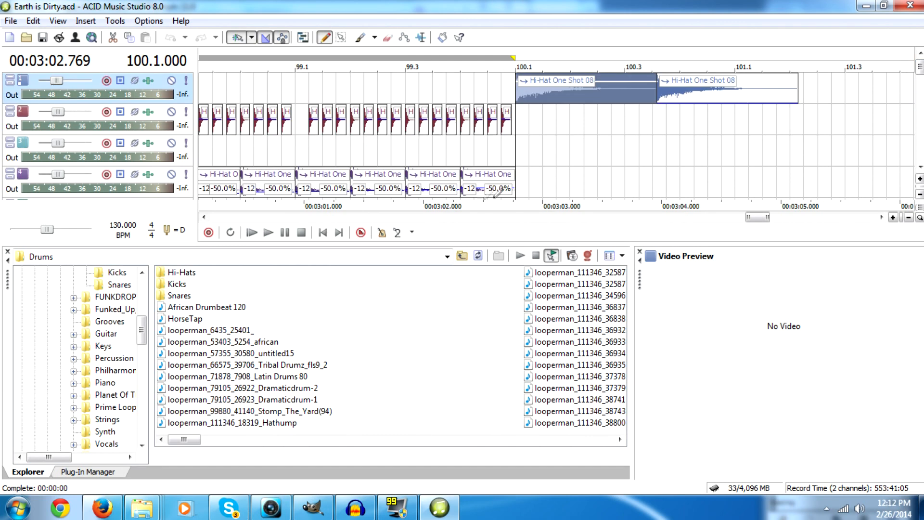
left_click(270, 233)
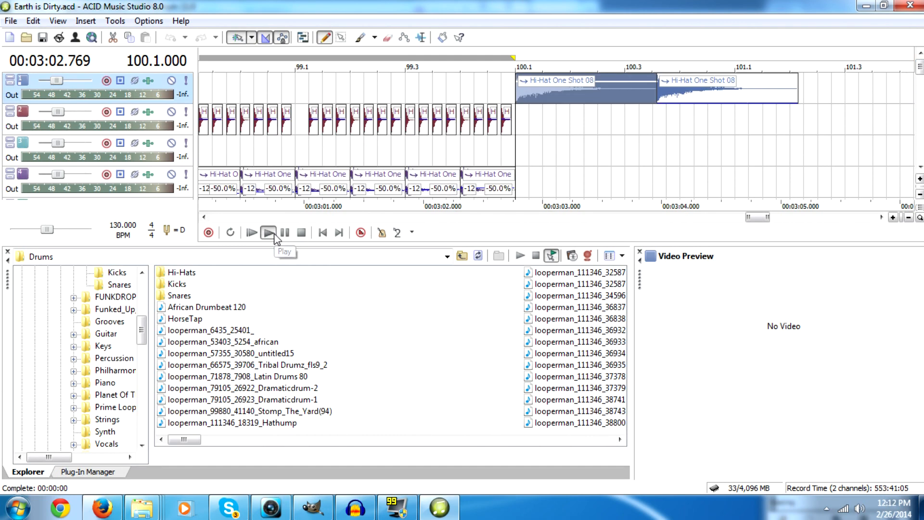
left_click(301, 233)
left_click_drag(763, 217, 223, 217)
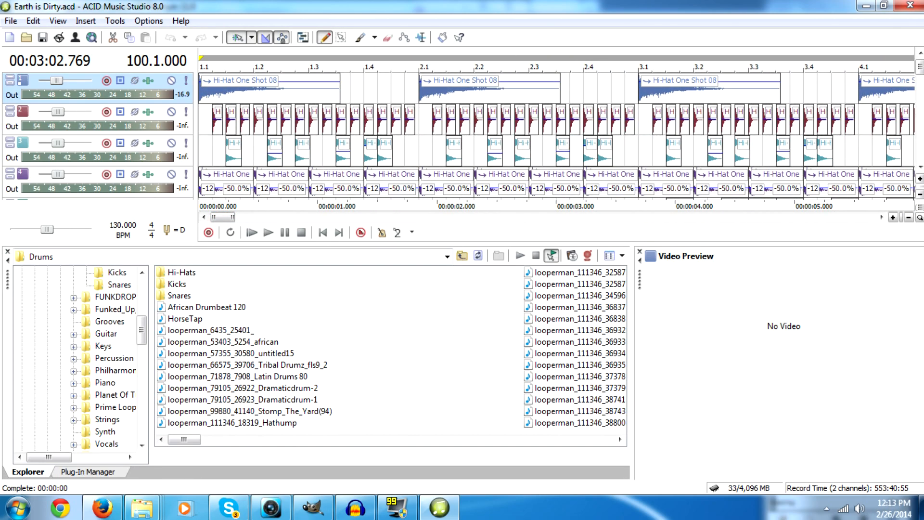
scroll(558, 135, "down", 4)
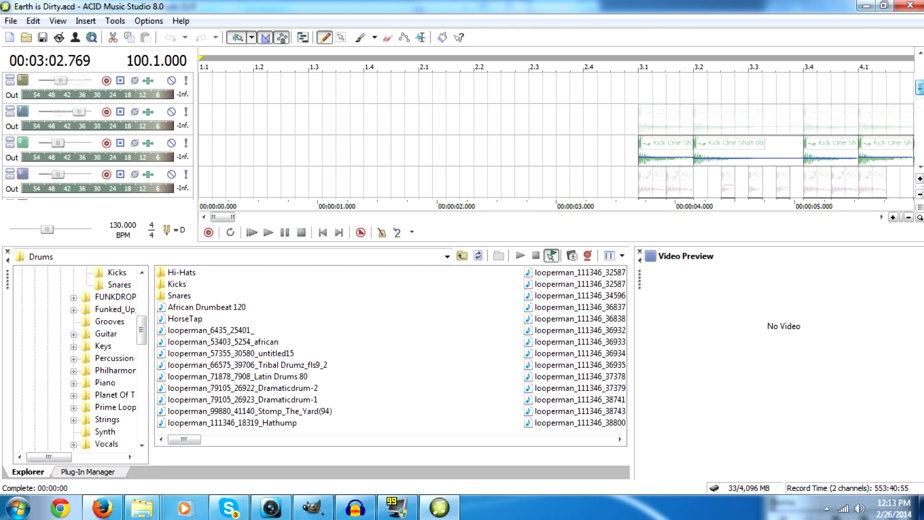
scroll(558, 135, "up", 4)
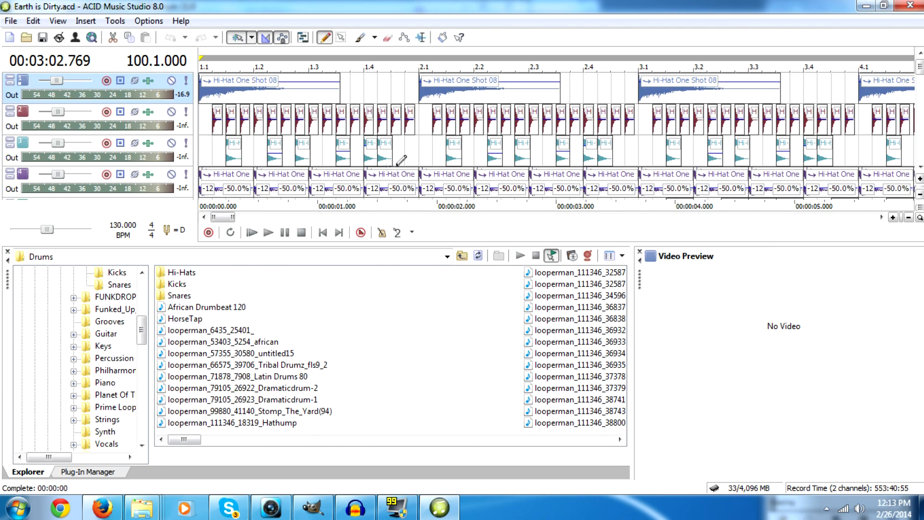
left_click_drag(230, 220, 403, 234)
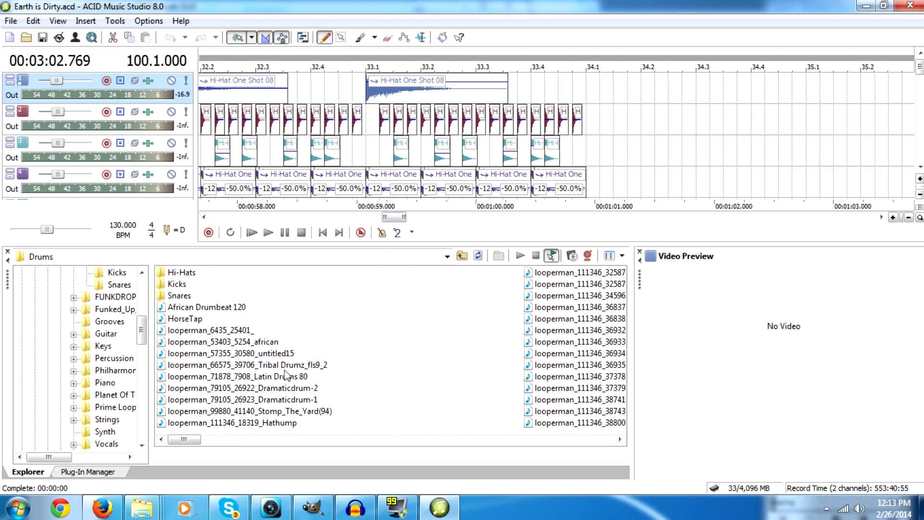
Preview the Tribal Drumz_fls9_2 and looperman_111346_36838 loops in the Drums folder, and stop the preview
left_click(233, 368)
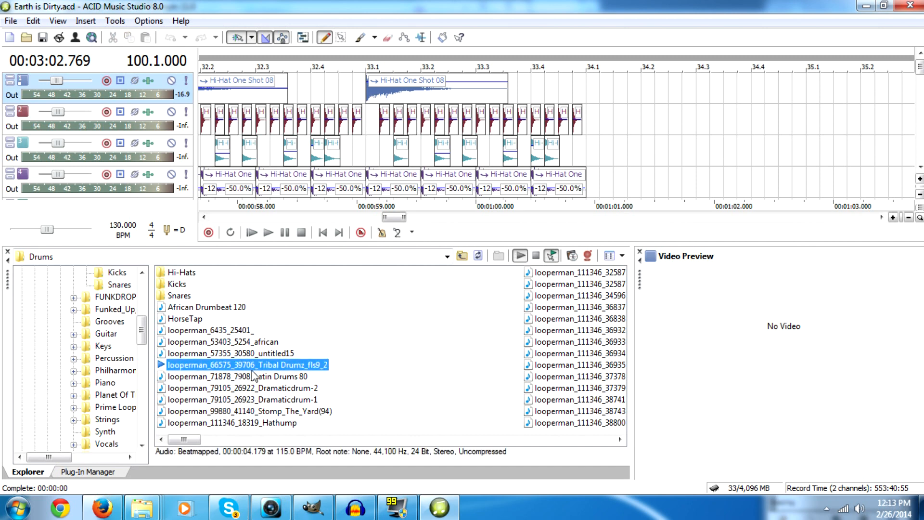
left_click(555, 320)
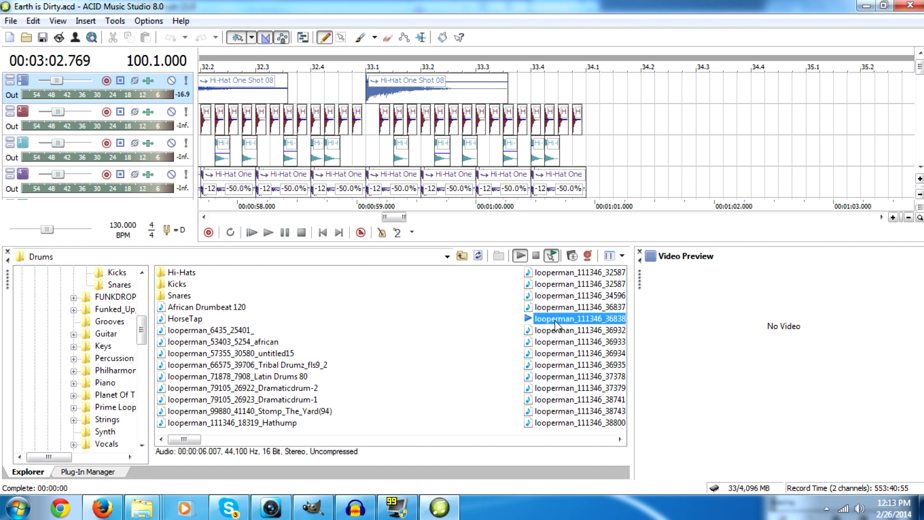
left_click(537, 255)
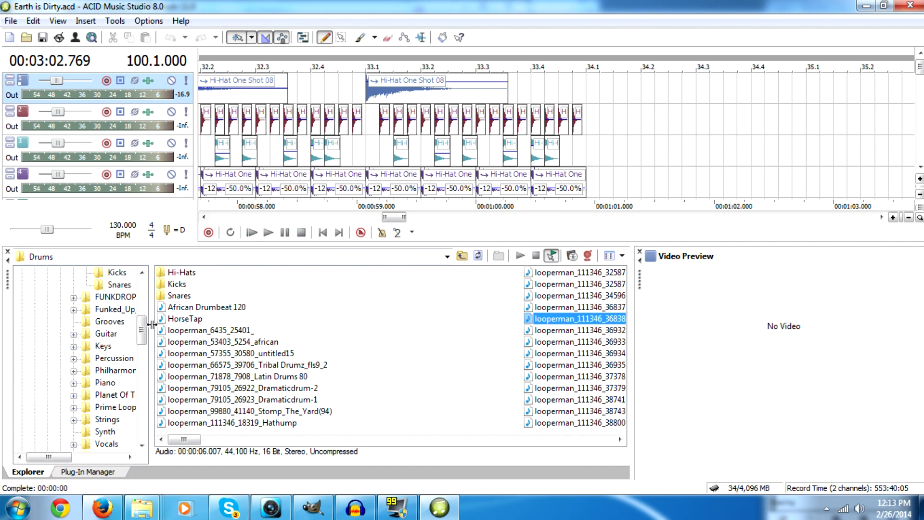
Open the Guitar loop folder and browse further through its files
left_click_drag(143, 326, 144, 333)
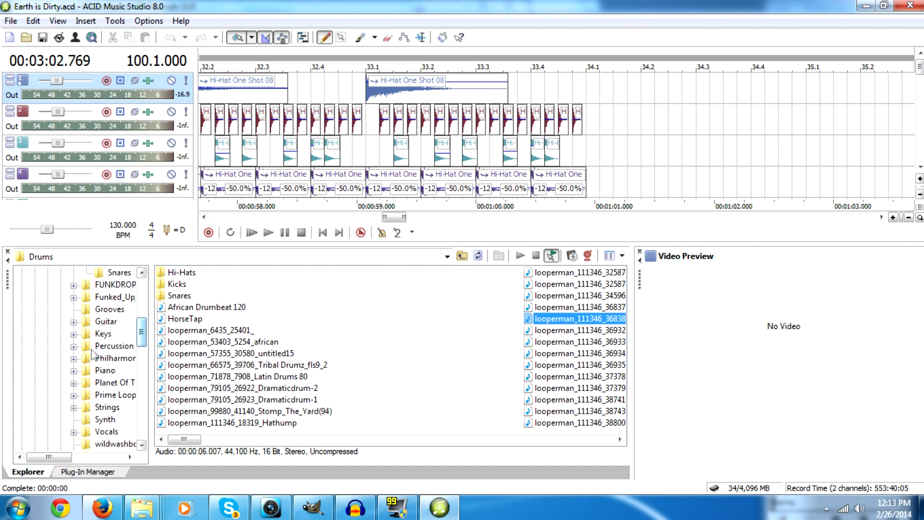
mouse_move(142, 333)
left_mouse_down()
mouse_move(142, 317)
mouse_move(143, 330)
left_mouse_up()
left_click(98, 372)
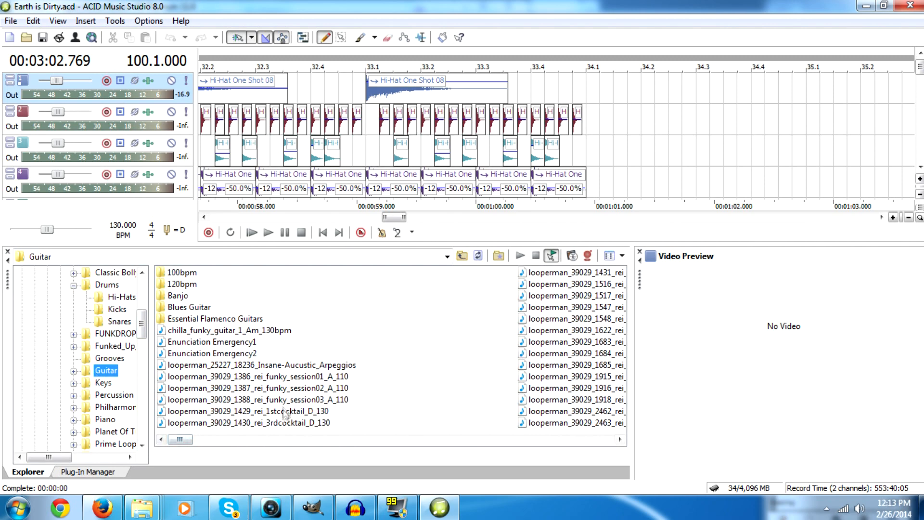
left_click(620, 440)
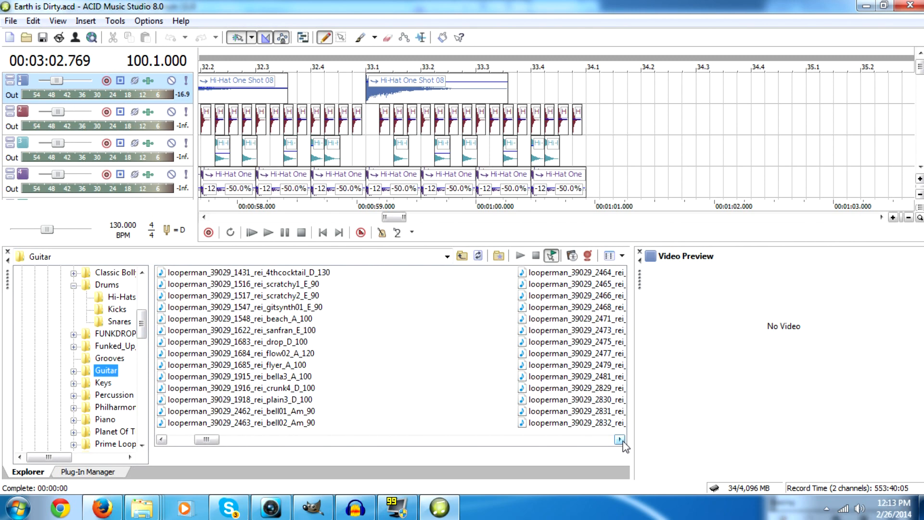
Review the available project keys and time signatures
left_click(183, 230)
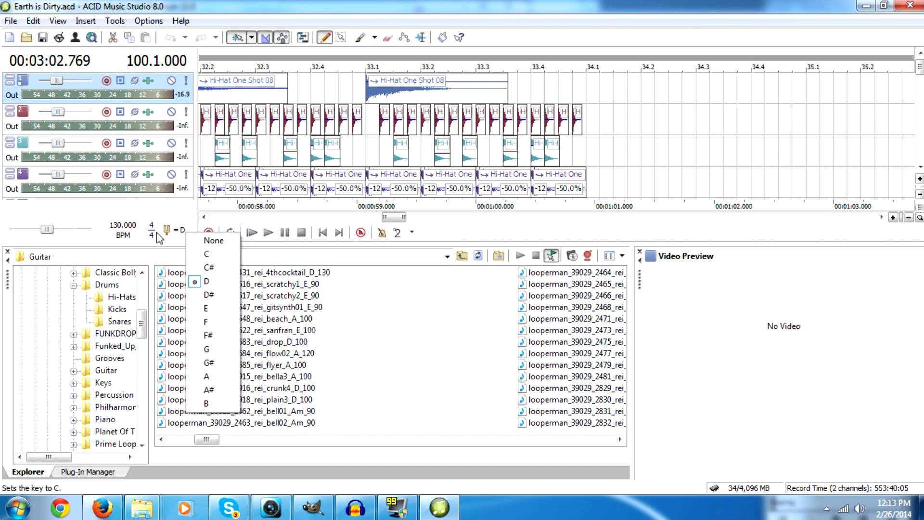
left_click(171, 230)
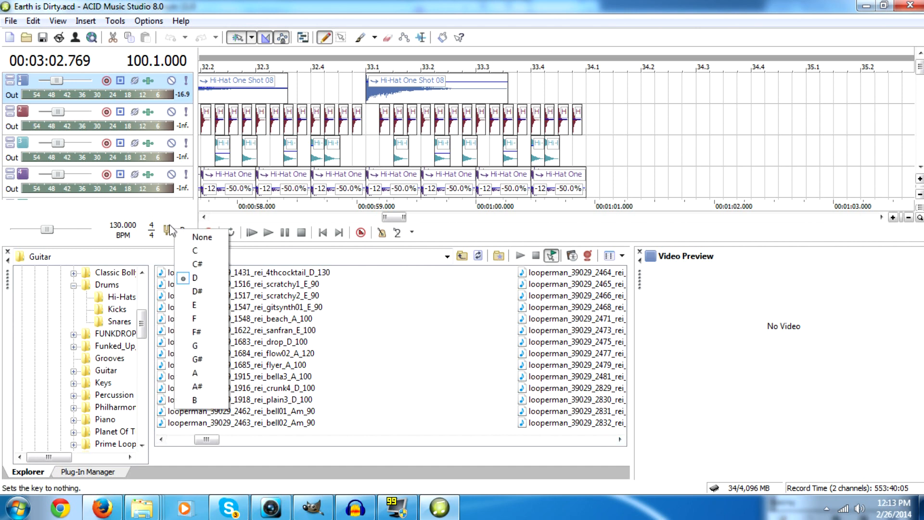
left_click(152, 232)
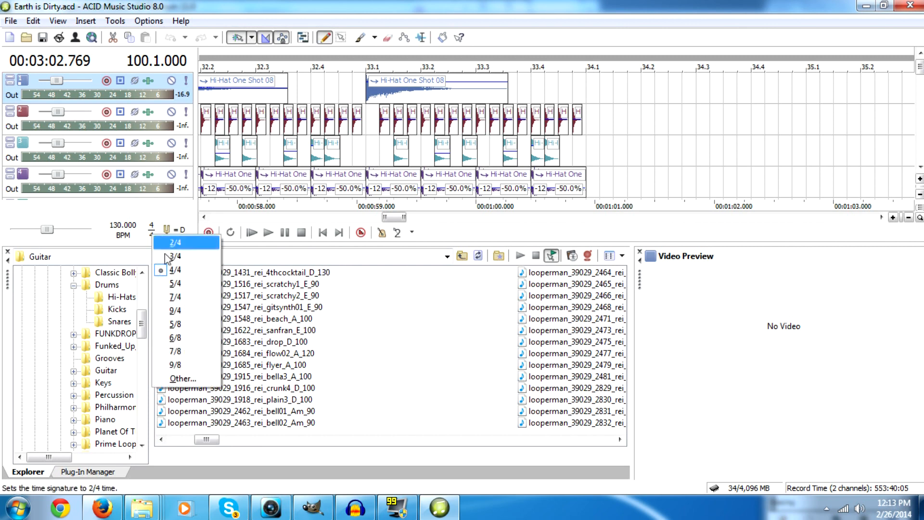
left_click(121, 238)
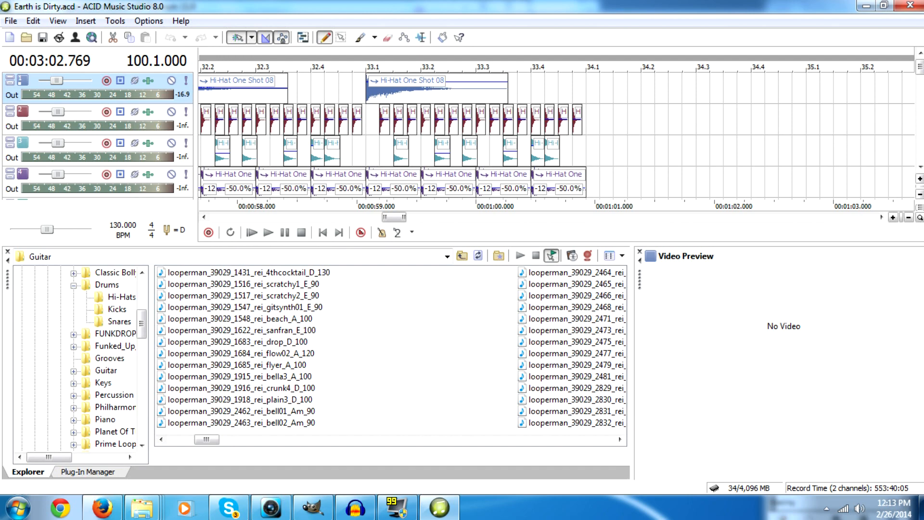
scroll(554, 134, "down", 5)
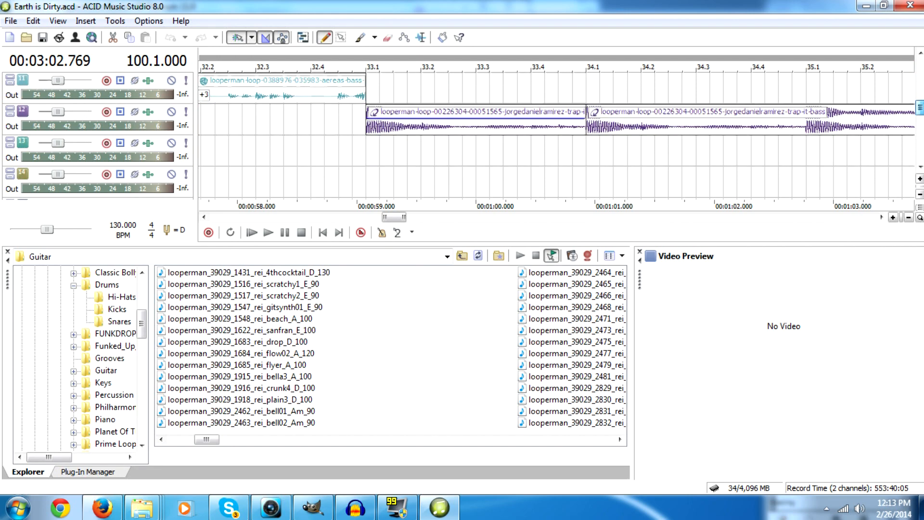
scroll(147, 83, "down", 1)
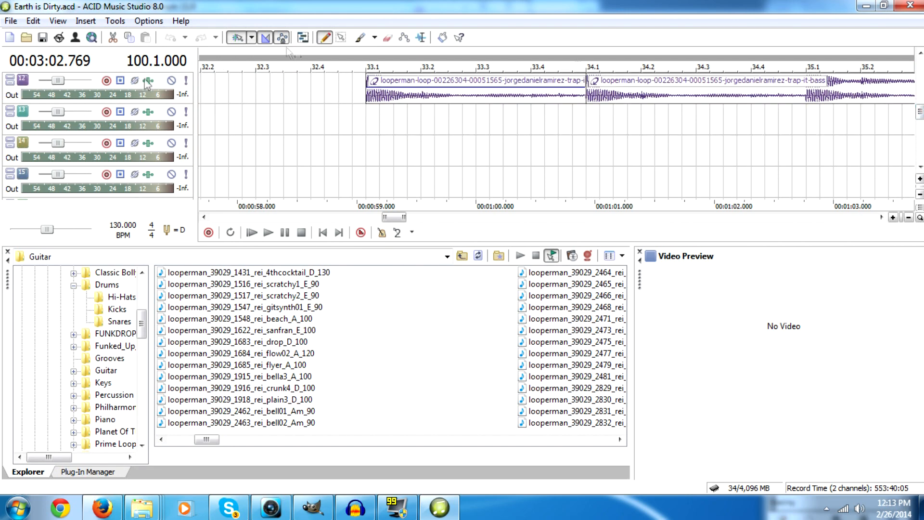
left_click(149, 231)
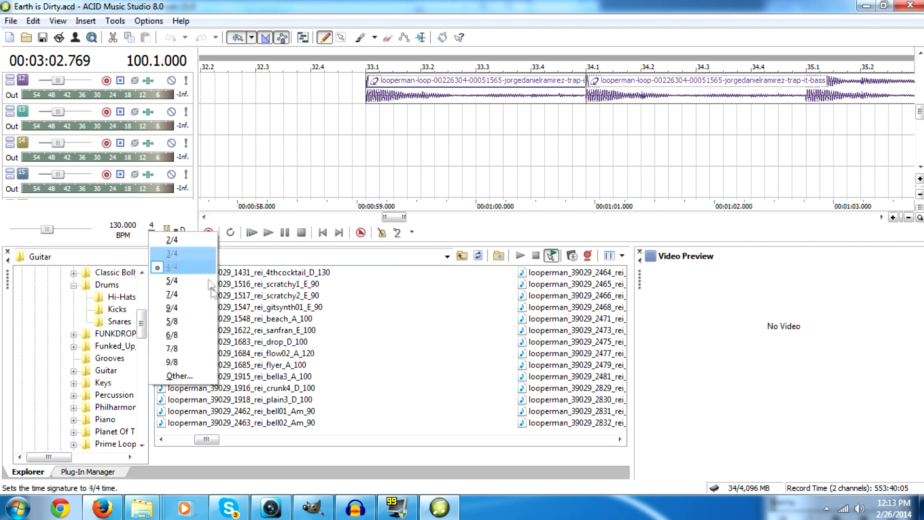
left_click(153, 212)
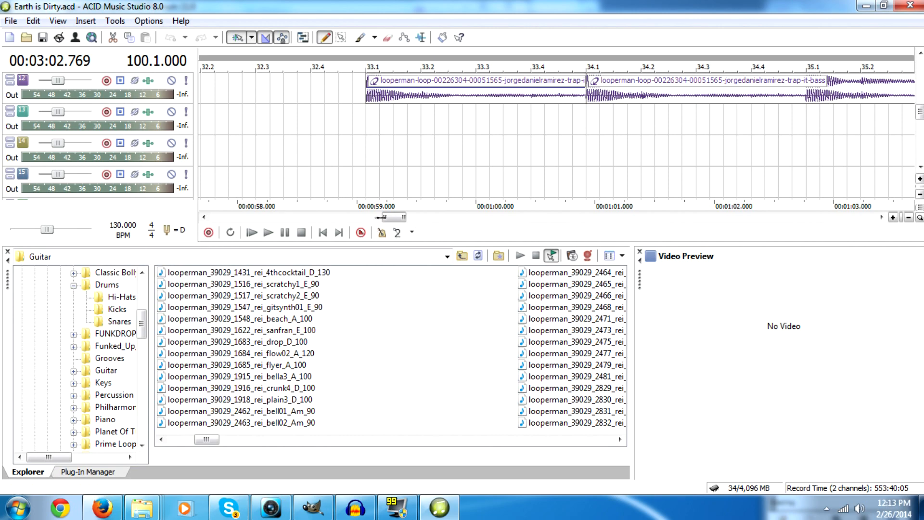
Play the arrangement from the start of the rei_funkyD10_D_100 guitar loop at bar 36.1 on track 13, and stop playback
left_click_drag(401, 220, 422, 220)
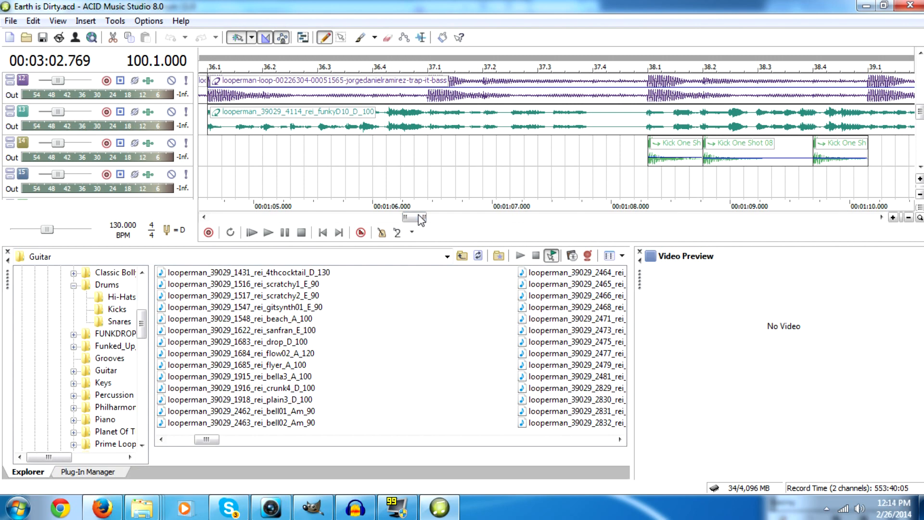
left_click(210, 120)
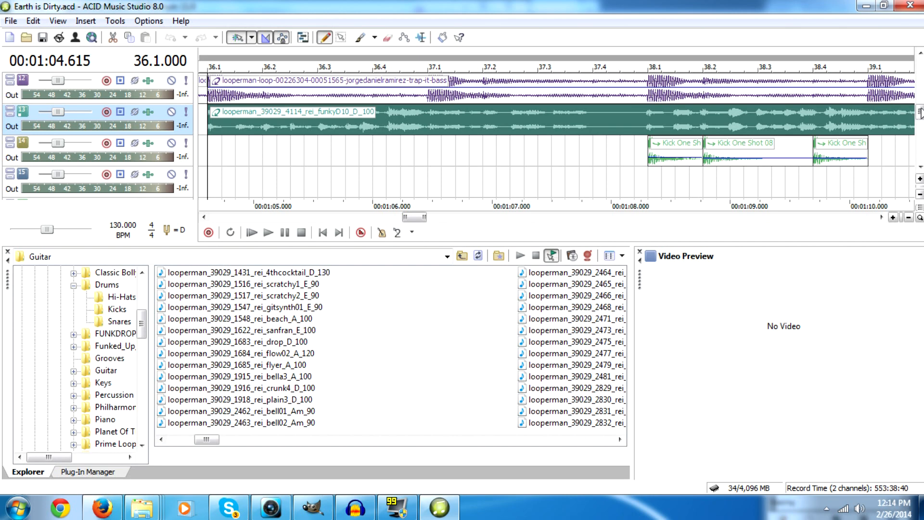
scroll(919, 110, "up", 1)
scroll(919, 111, "down", 1)
left_click(269, 233)
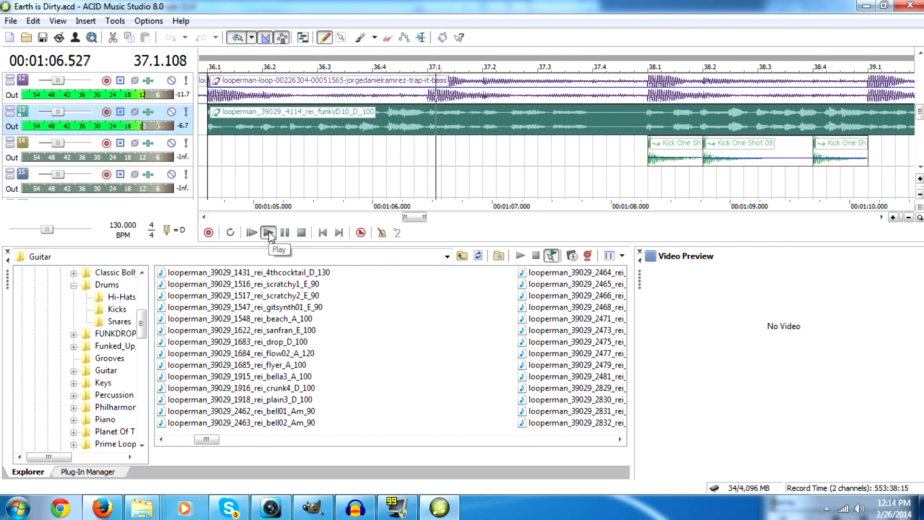
left_click(305, 233)
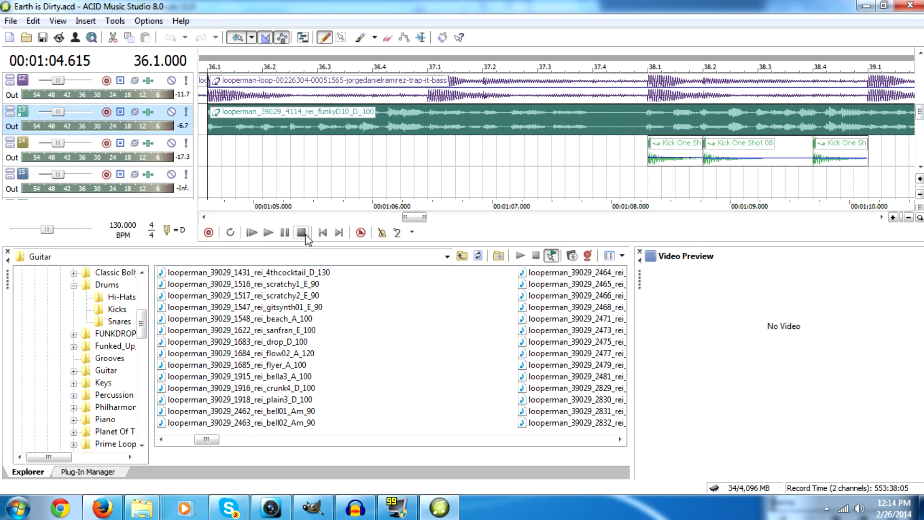
Preview the rei_funkyD08_D_100 and rei_funkyD09_D_100 loops in the Guitar folder, and stop the preview
left_click_drag(233, 443, 272, 440)
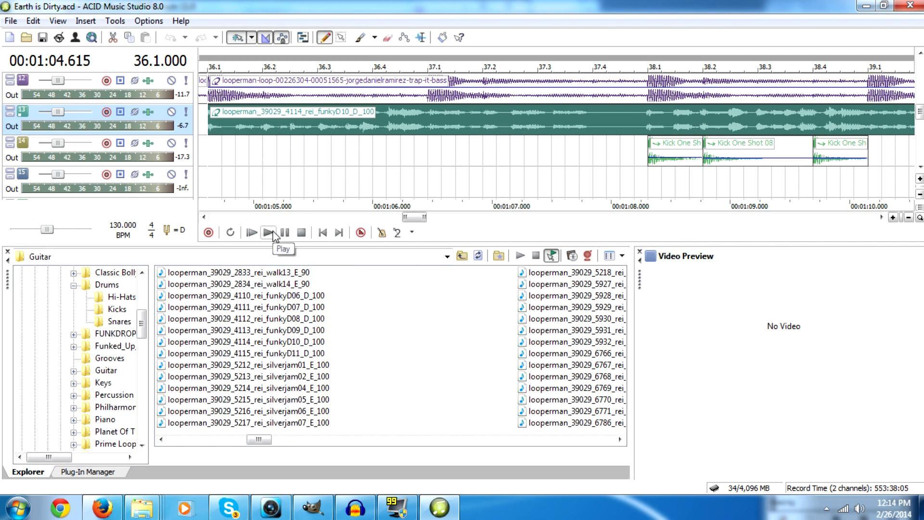
left_click(296, 318)
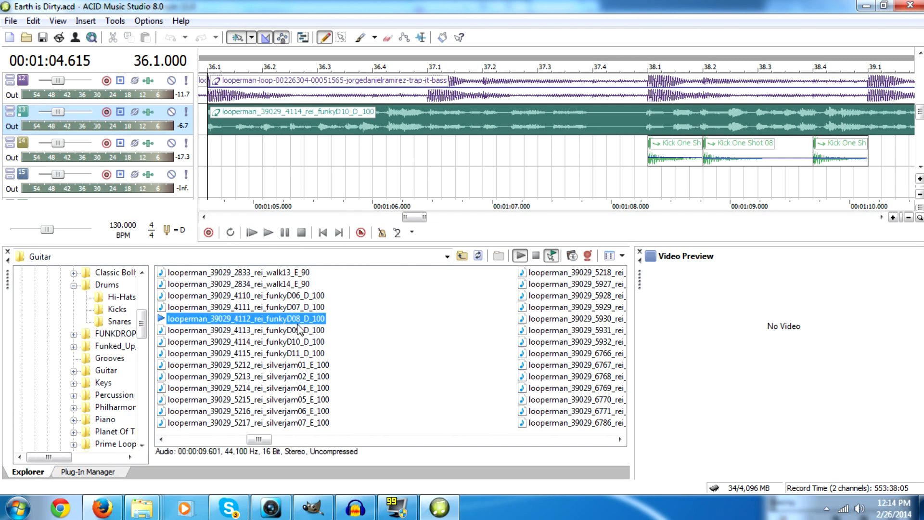
left_click(302, 330)
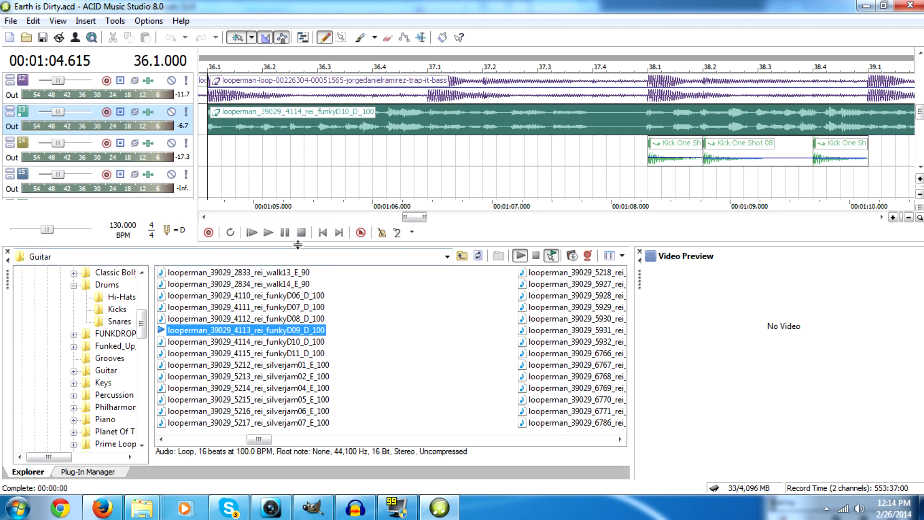
left_click(535, 257)
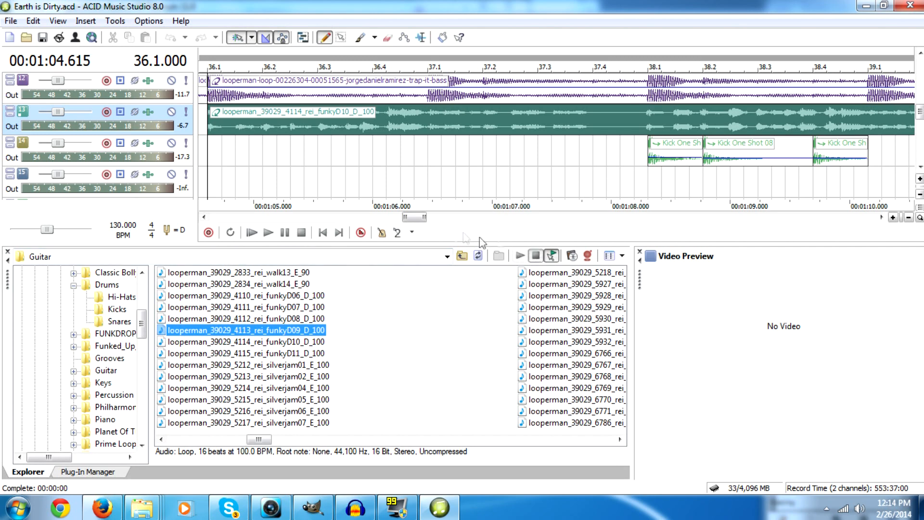
Examine the kick pattern on track 14 and select its Kick One Shot event at bar 38.1
left_click_drag(414, 218, 425, 219)
scroll(905, 101, "up", 3)
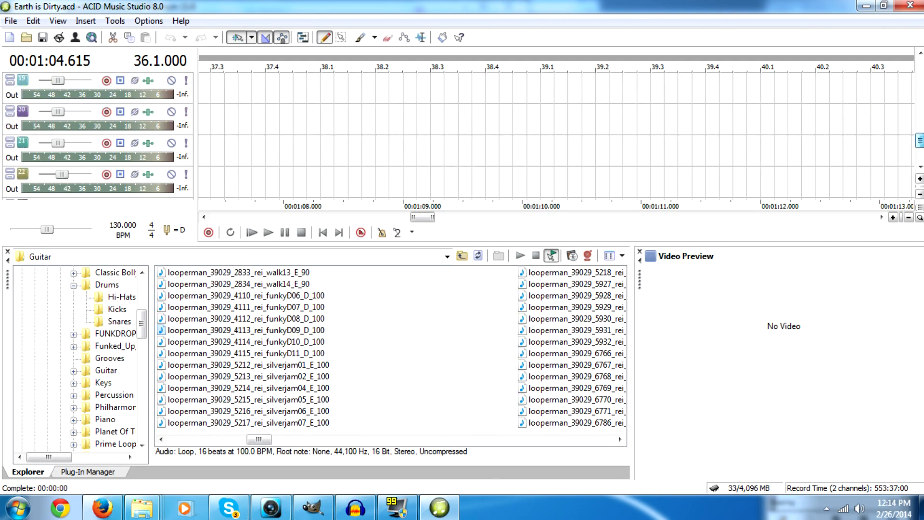
scroll(905, 104, "down", 3)
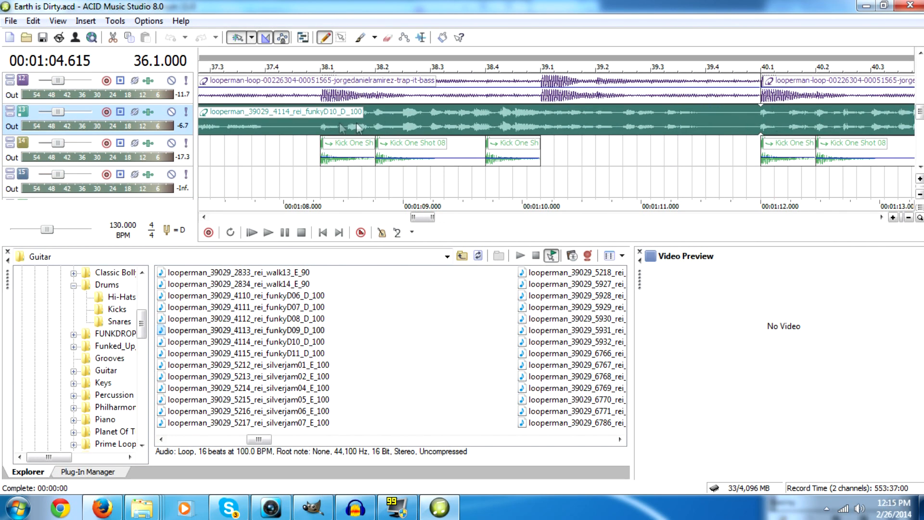
left_click(403, 149)
left_click(526, 145)
left_click(369, 147)
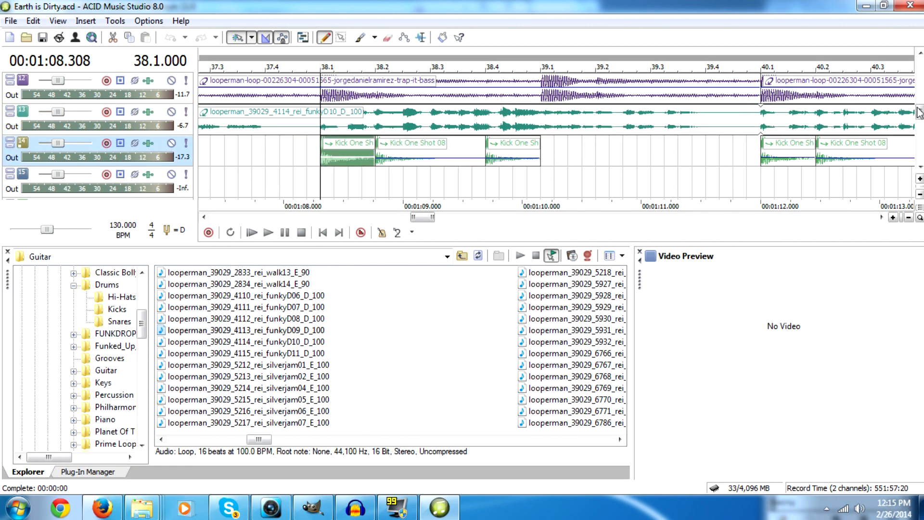
Select the first trap-it-bass loop event on track 12, placing the cursor at its start at bar 33.1
left_click_drag(919, 112, 919, 106)
left_click(330, 160)
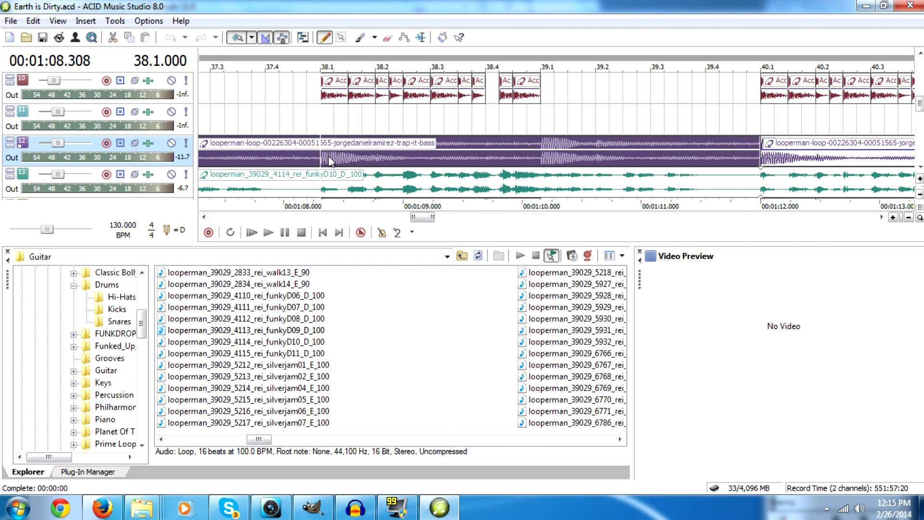
scroll(428, 214, "left", 10)
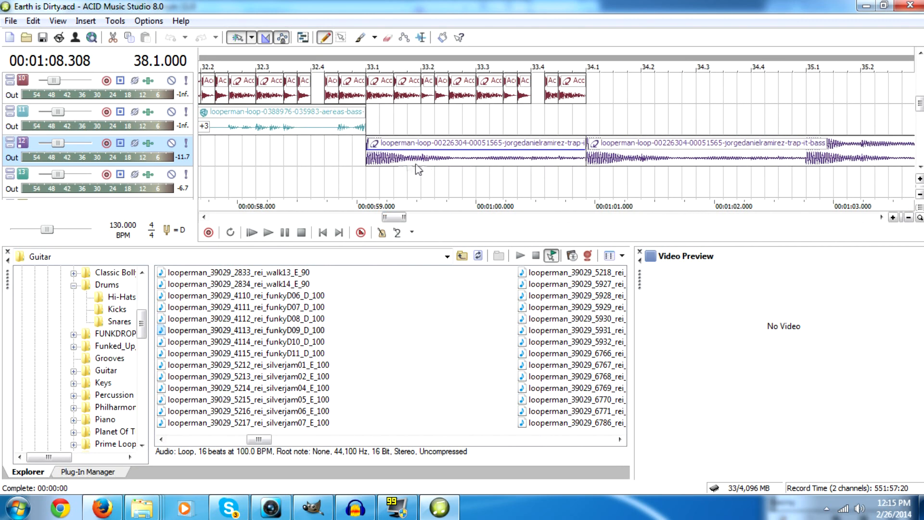
left_click(366, 161)
left_click_drag(397, 217, 394, 239)
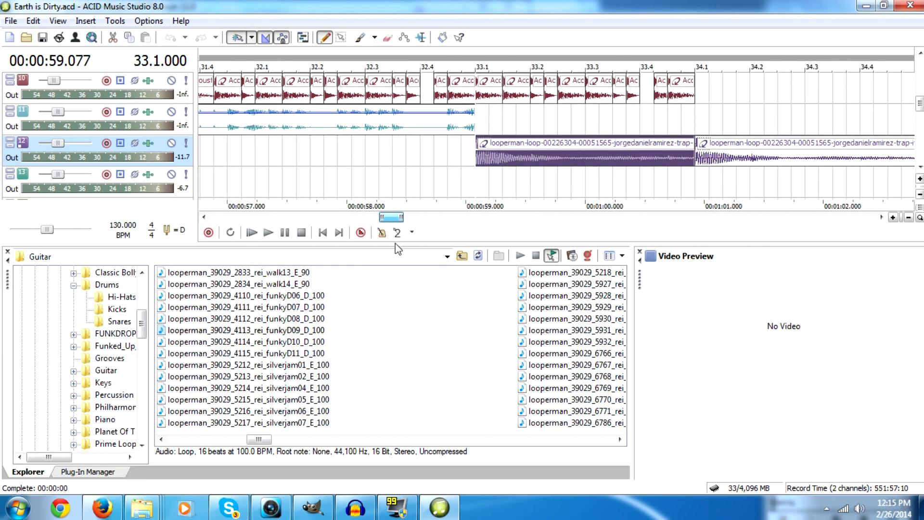
Solo track 7, play its trumpet part from bar 29.1, and stop playback
left_click_drag(919, 107, 919, 90)
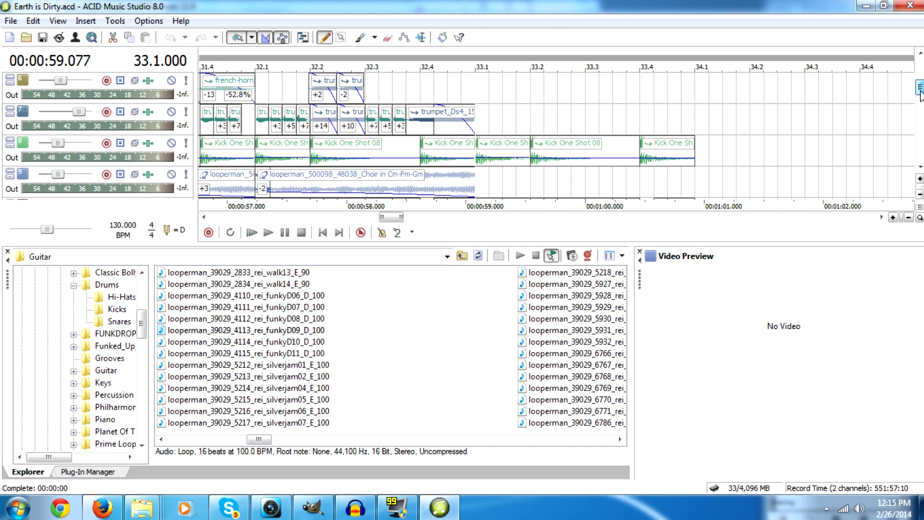
left_click_drag(401, 219, 377, 227)
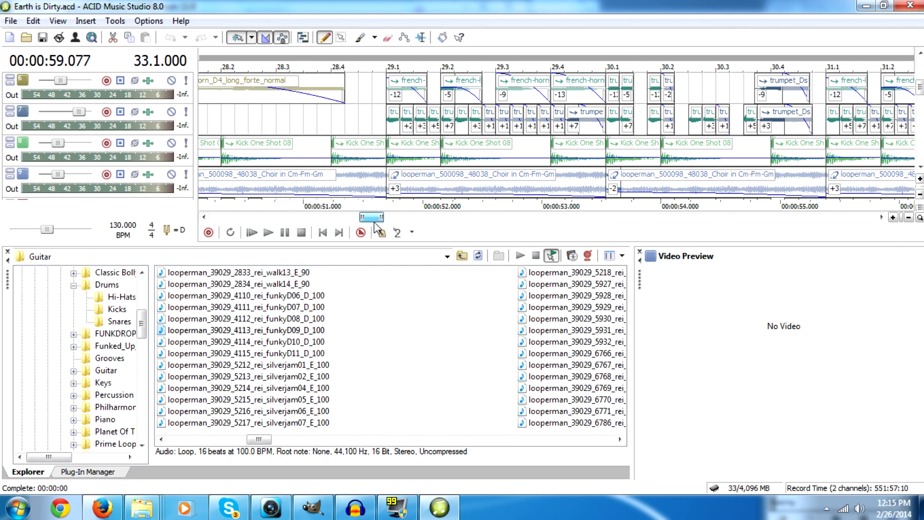
left_click(393, 128)
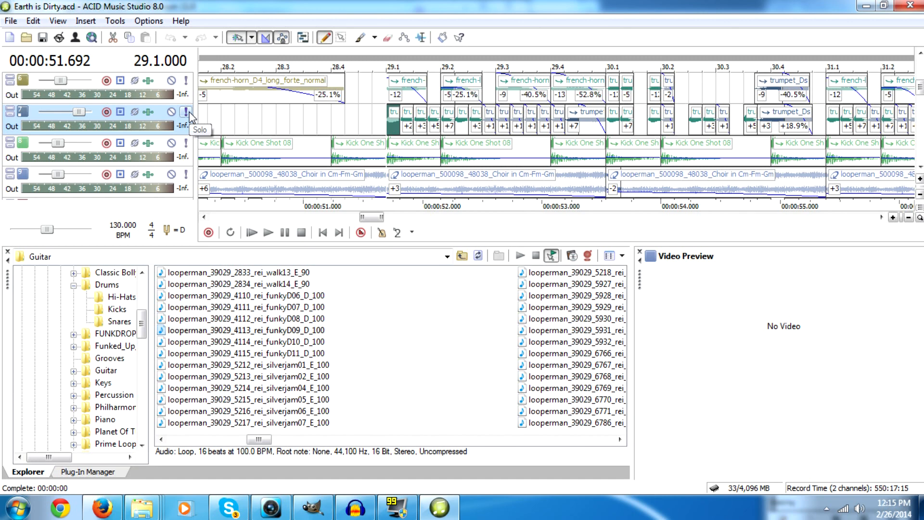
left_click(188, 112)
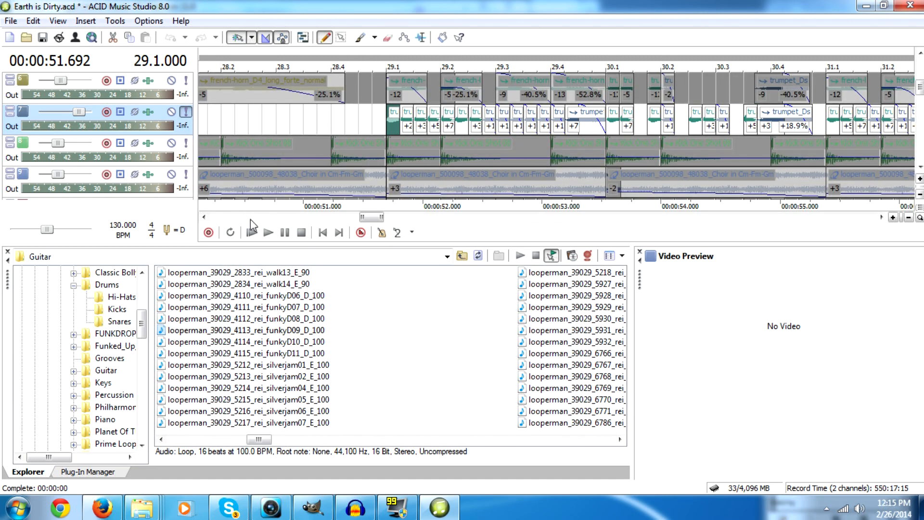
left_click(268, 233)
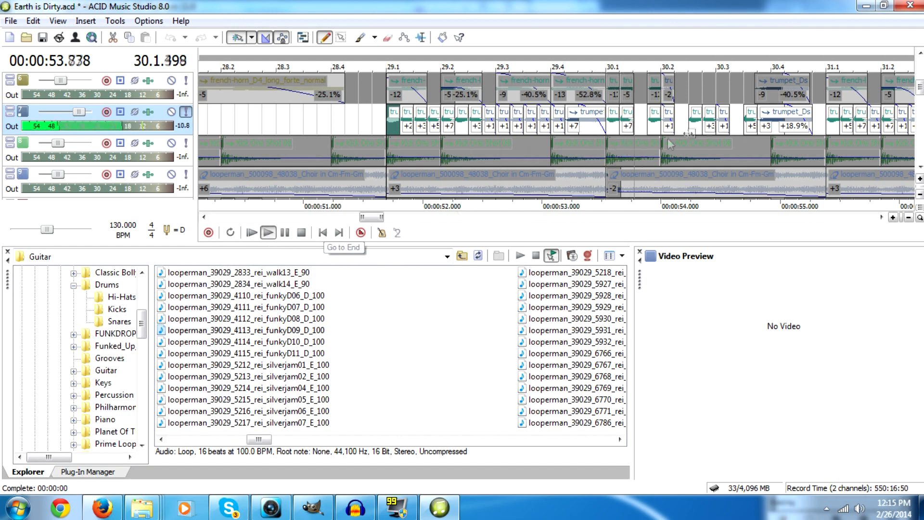
left_click(302, 235)
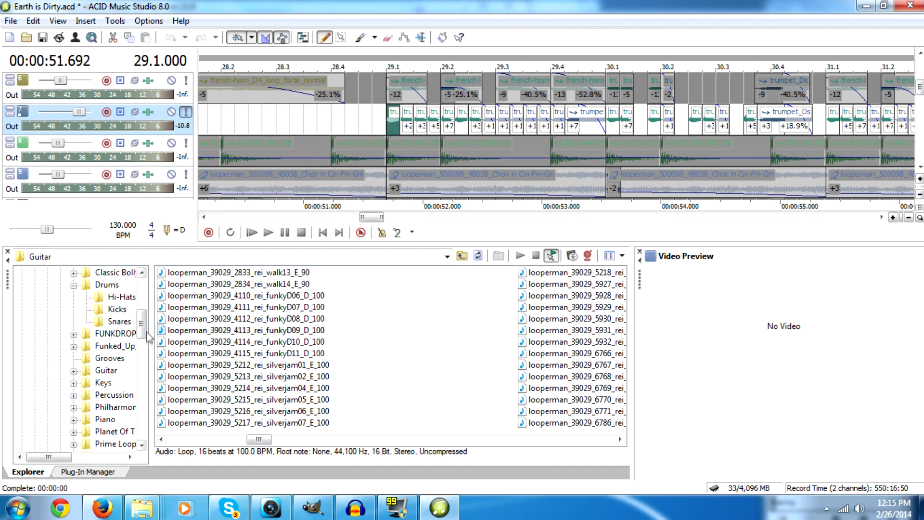
Open the Trumpet subfolder of the Philharmon... folder and look through its trumpet samples up to the C4 and C5 notes
scroll(118, 317, "down", 3)
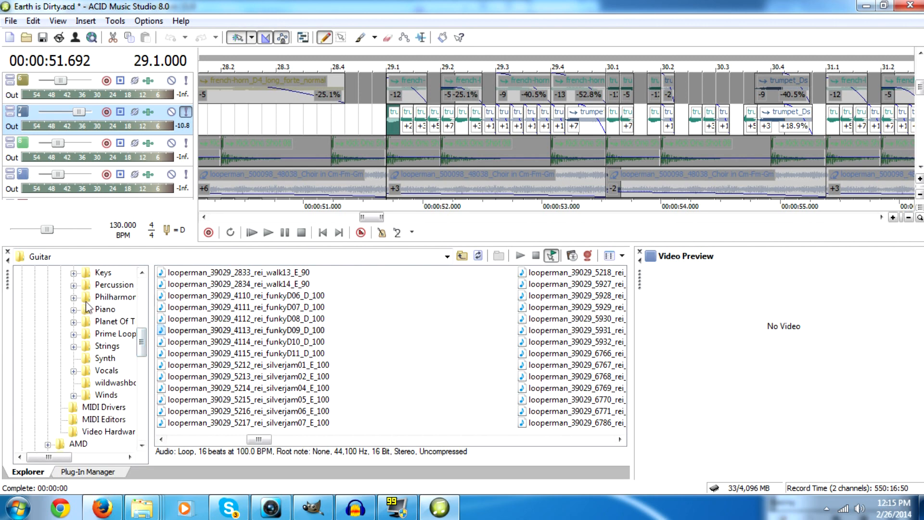
left_click(116, 302)
double_click(184, 308)
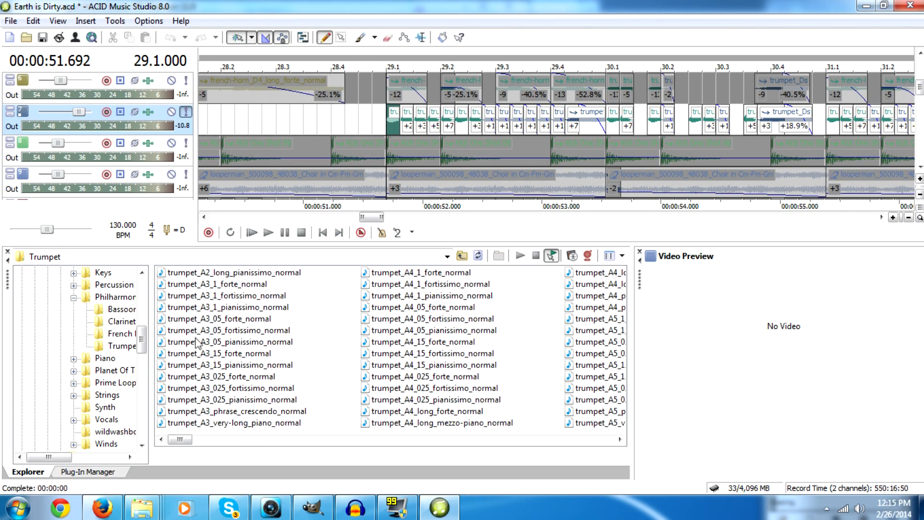
left_click_drag(179, 439, 290, 444)
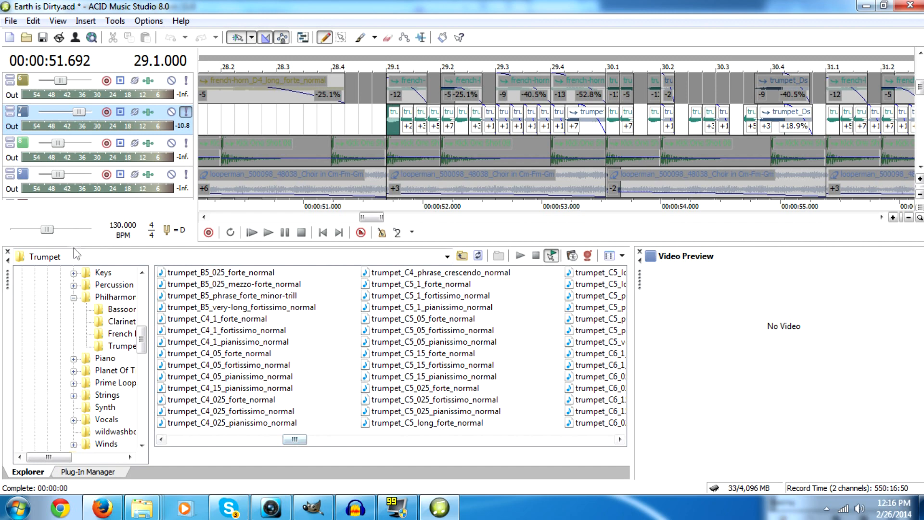
Open the Bassoon folder, preview a few of its A3 and A4 samples, and look through the list to the G4 notes
left_click_drag(141, 337, 141, 331)
left_click_drag(141, 315, 143, 346)
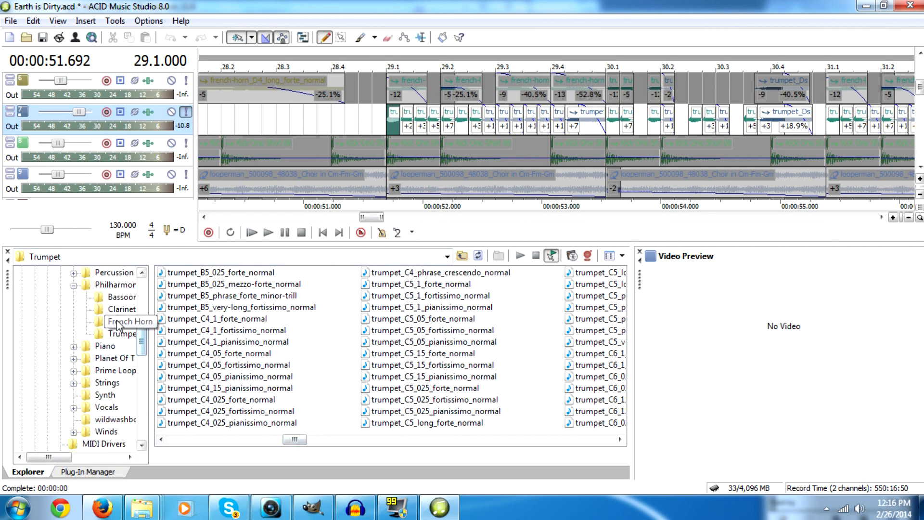
left_click(121, 297)
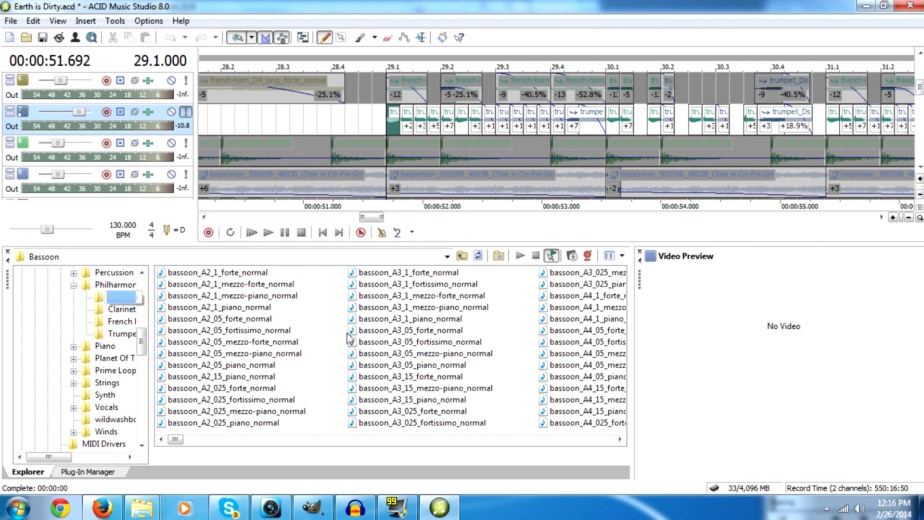
left_click(424, 353)
left_click(563, 376)
left_click(578, 411)
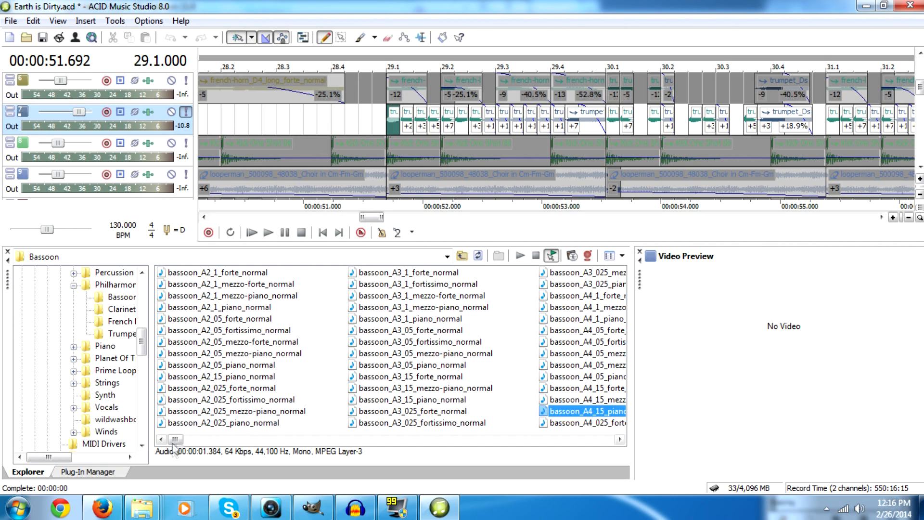
left_click_drag(182, 439, 562, 441)
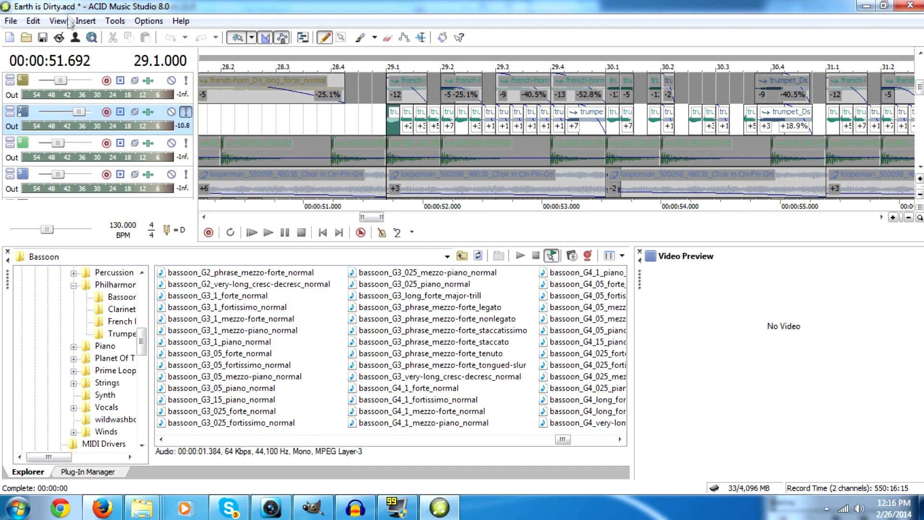
Play the soloed trumpet track 7 with its chorus effect, and reset the track's ACID FX preset to (Untitled)
left_click(272, 232)
left_click(302, 233)
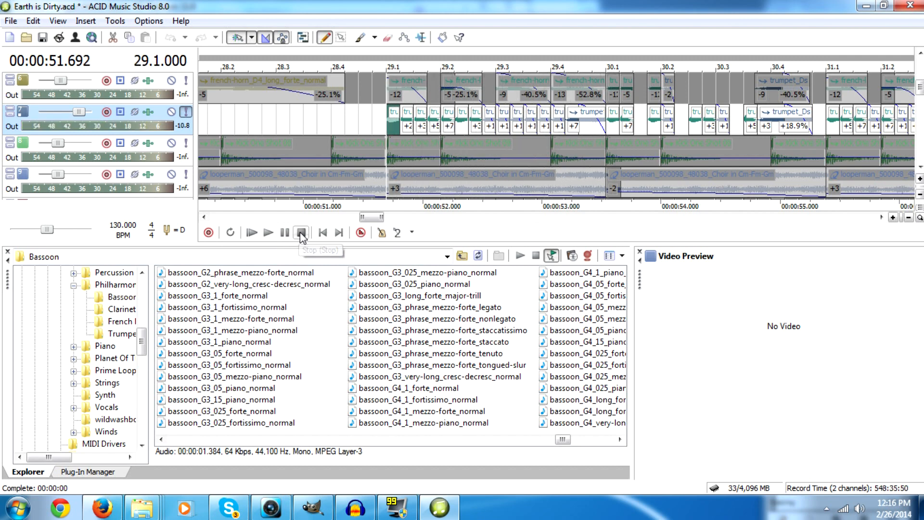
left_click(148, 110)
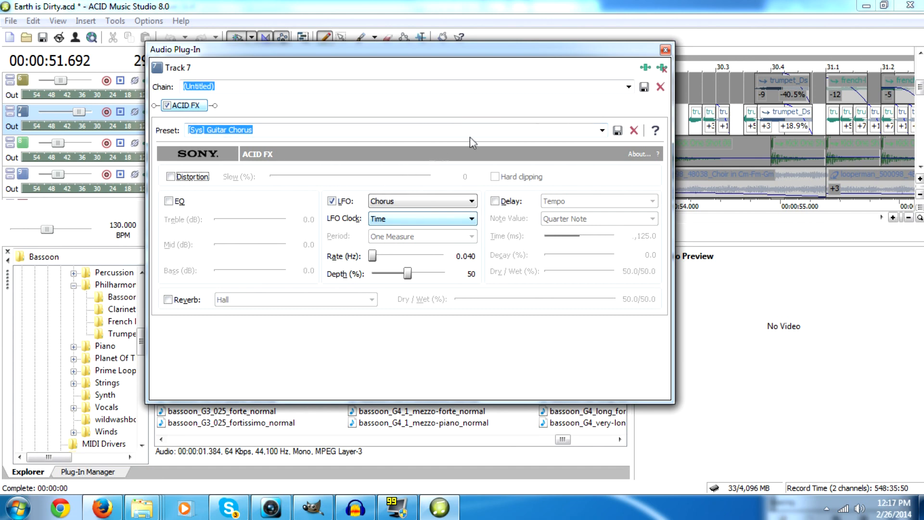
left_click(309, 131)
left_click(256, 135)
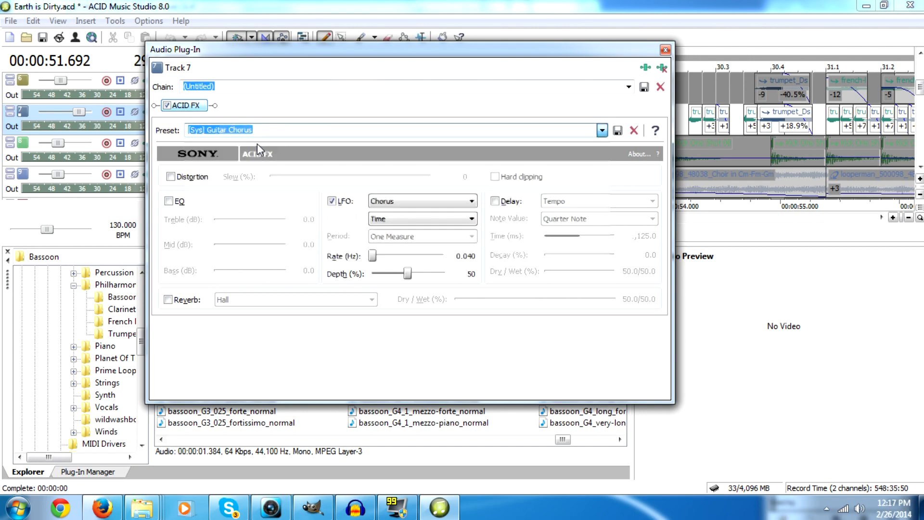
left_click(665, 50)
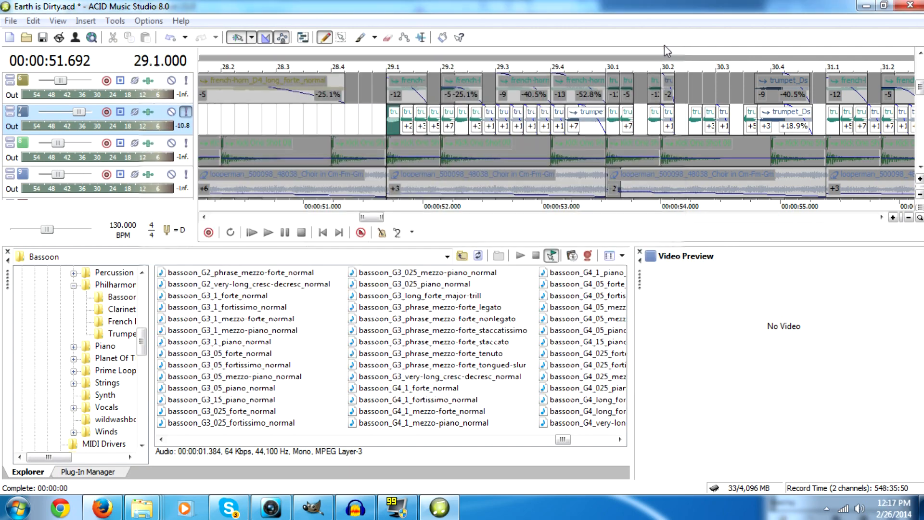
Play track 7 without the effect, stop playback, and apply the [Sys] Guitar Chorus preset to its ACID FX plug-in
left_click(272, 234)
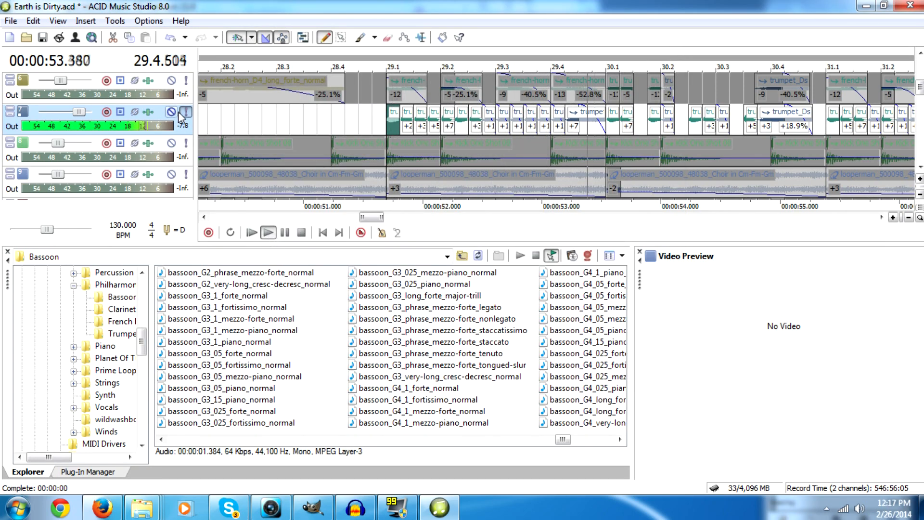
left_click(302, 233)
left_click(148, 112)
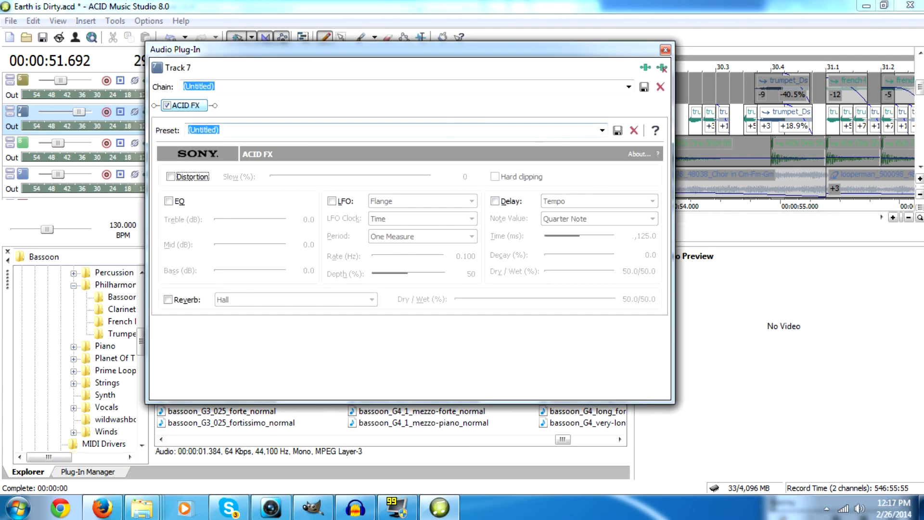
left_click(601, 130)
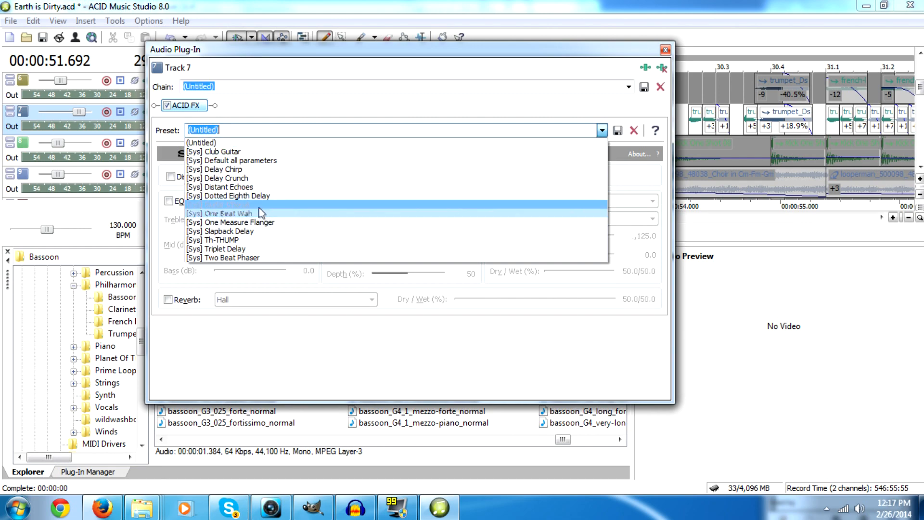
left_click(319, 204)
left_click(665, 50)
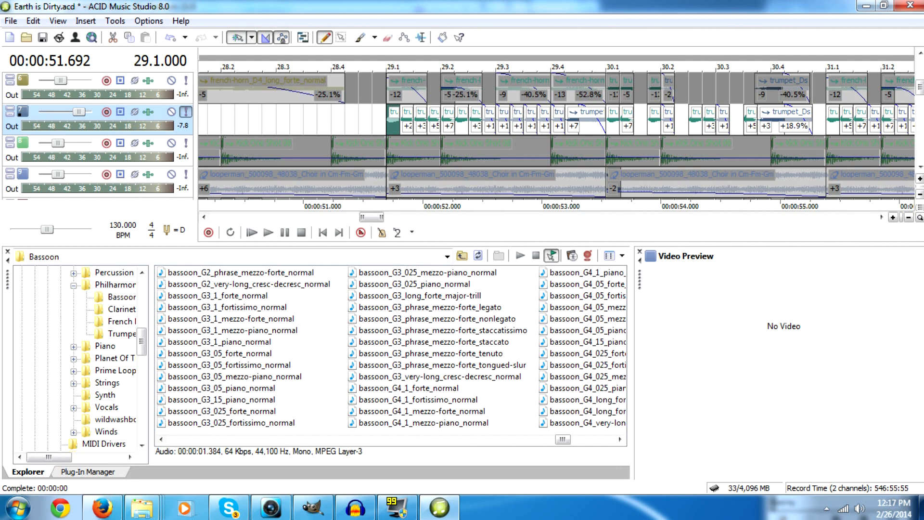
Take track 7 off solo, and briefly solo and play hi-hat track 1 from its event at bar 29.1
left_click_drag(920, 80, 920, 66)
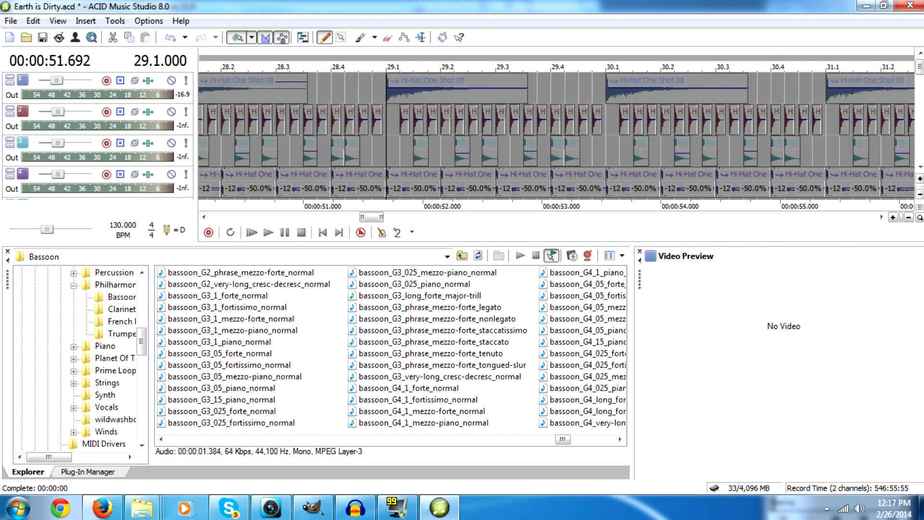
scroll(189, 144, "down", 4)
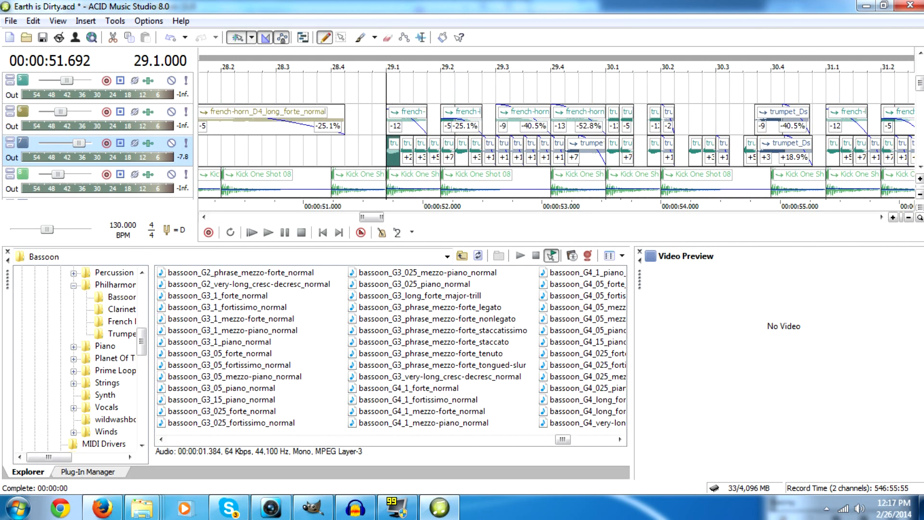
left_click_drag(920, 86, 920, 67)
left_click(457, 92)
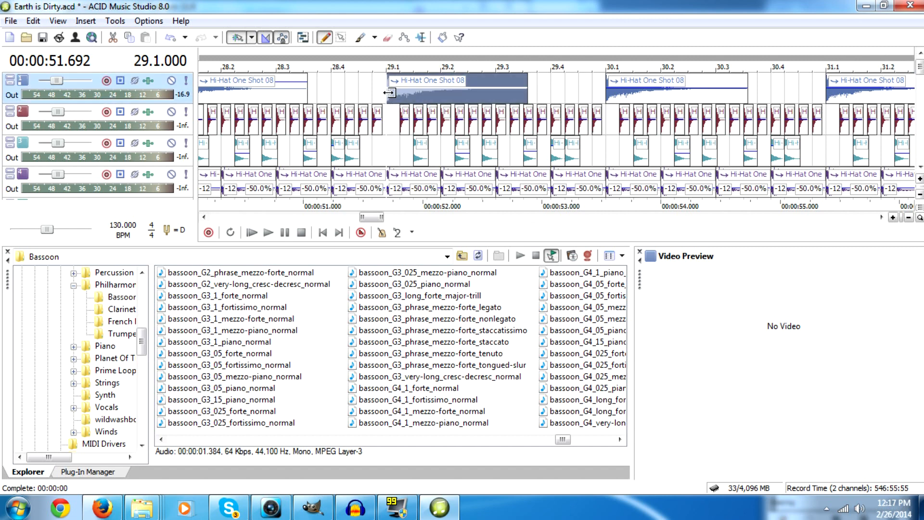
left_click(186, 80)
left_click(268, 232)
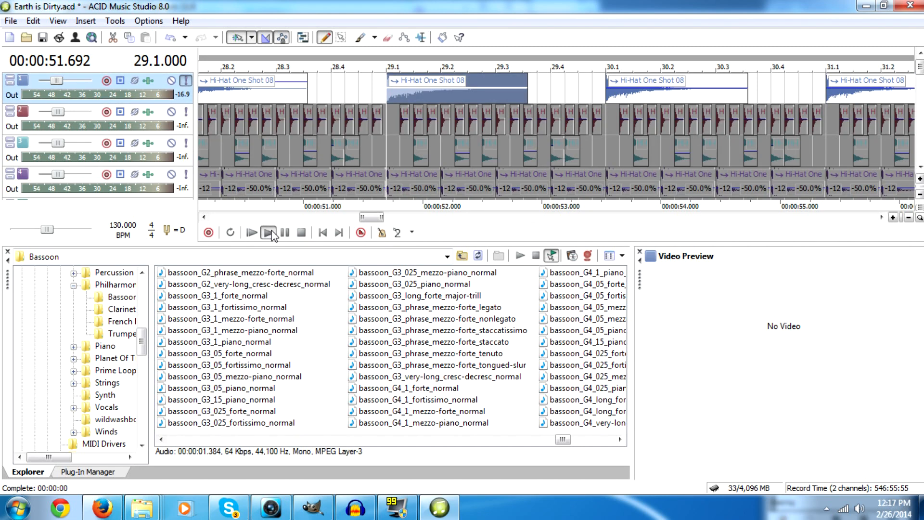
left_click(185, 80)
left_click(301, 232)
Play the arrangement from bar 29.1 while muting and unmuting hi-hat track 2 for comparison, stop playback, and leave the track unmuted
left_click(172, 112)
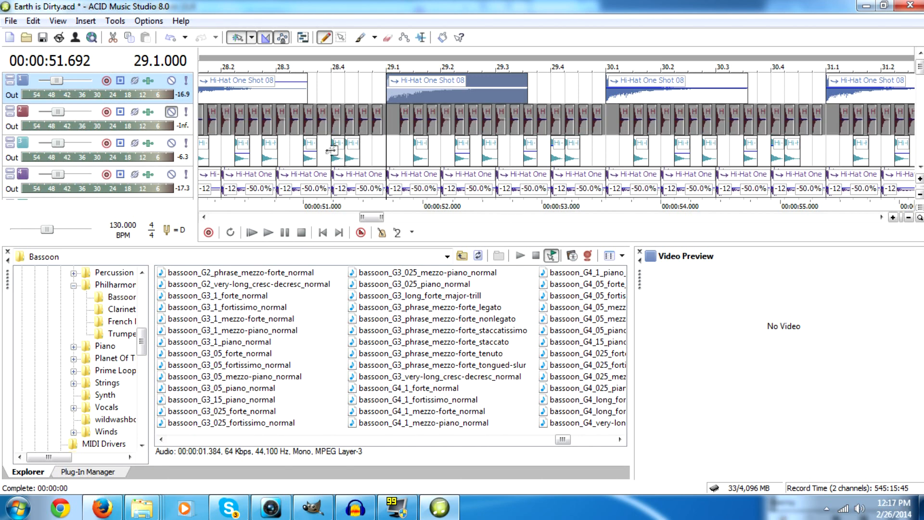
left_click(268, 233)
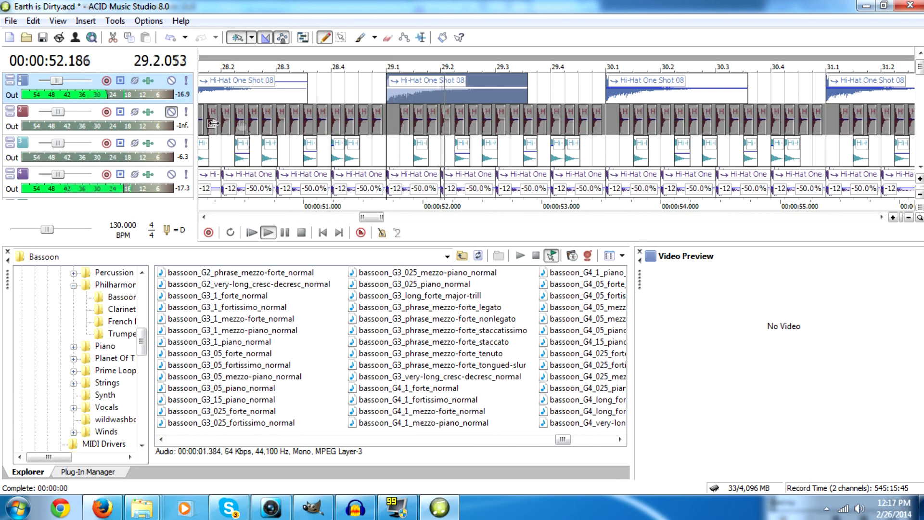
left_click(171, 113)
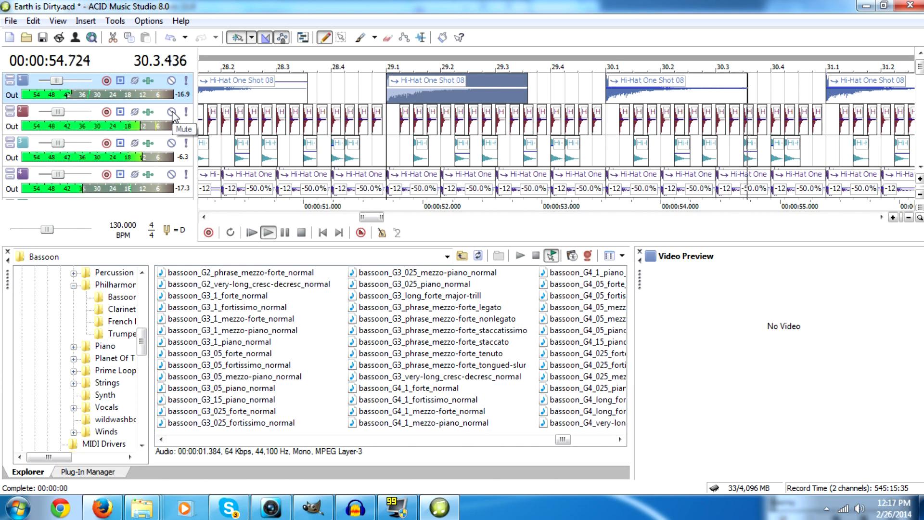
left_click(171, 112)
left_click(302, 233)
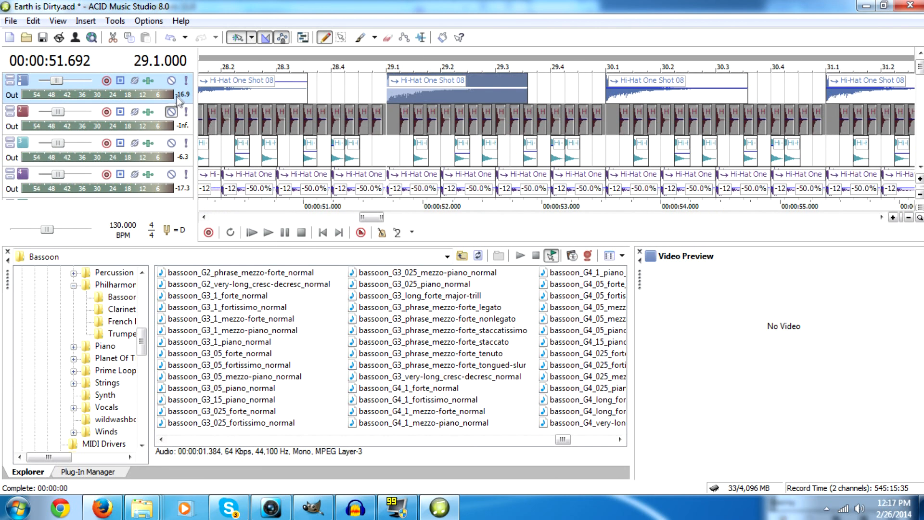
left_click(171, 112)
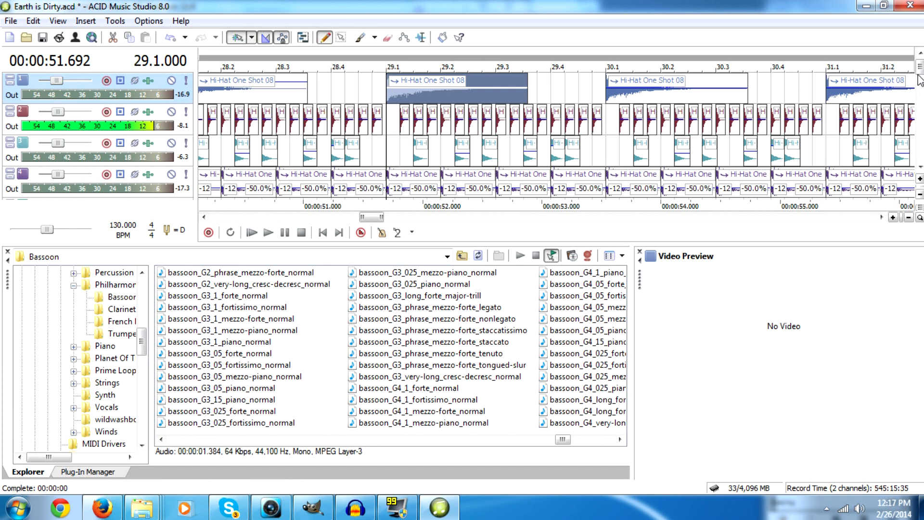
Select the Hi-Hat One Shot 08 event on track 1 at bar 100.1, placing the cursor at its start
mouse_move(919, 80)
left_mouse_down()
mouse_move(919, 96)
mouse_move(919, 70)
left_mouse_up()
left_click_drag(380, 219, 761, 250)
left_click(625, 99)
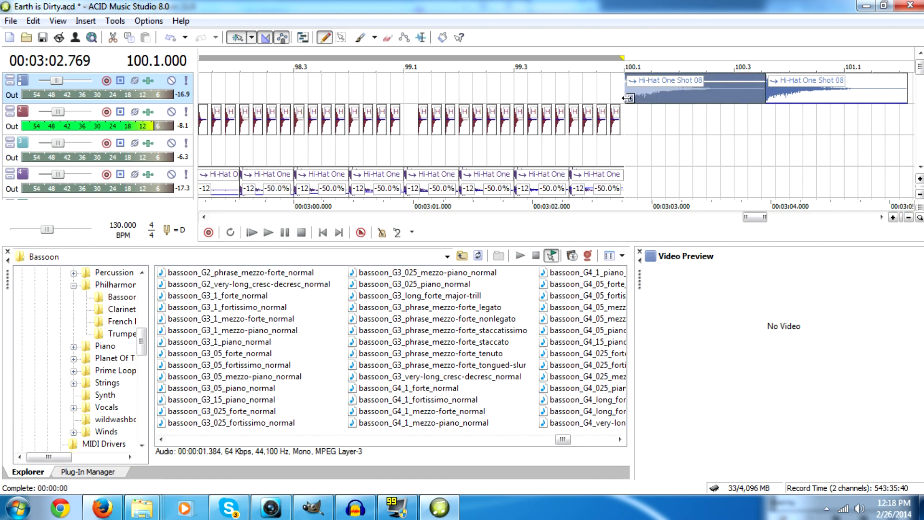
Select the choir loop event at bar 90.1 on track 9, placing the cursor at its start
mouse_move(79, 90)
left_click_drag(765, 217, 749, 238)
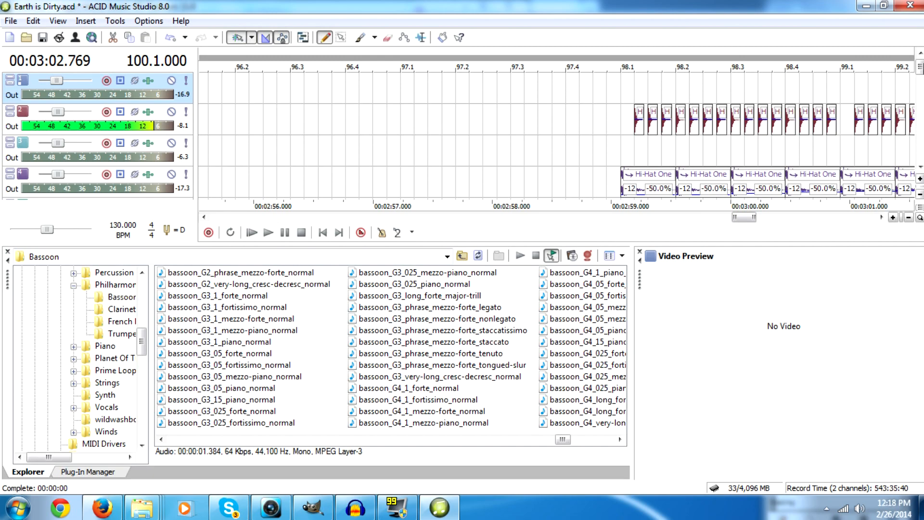
scroll(165, 110, "down", 9)
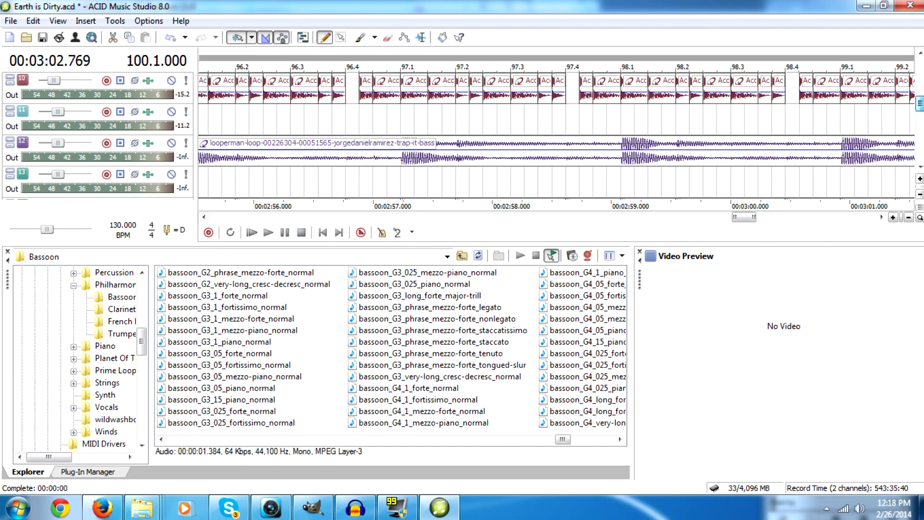
scroll(470, 136, "up", 2)
left_click_drag(745, 217, 708, 225)
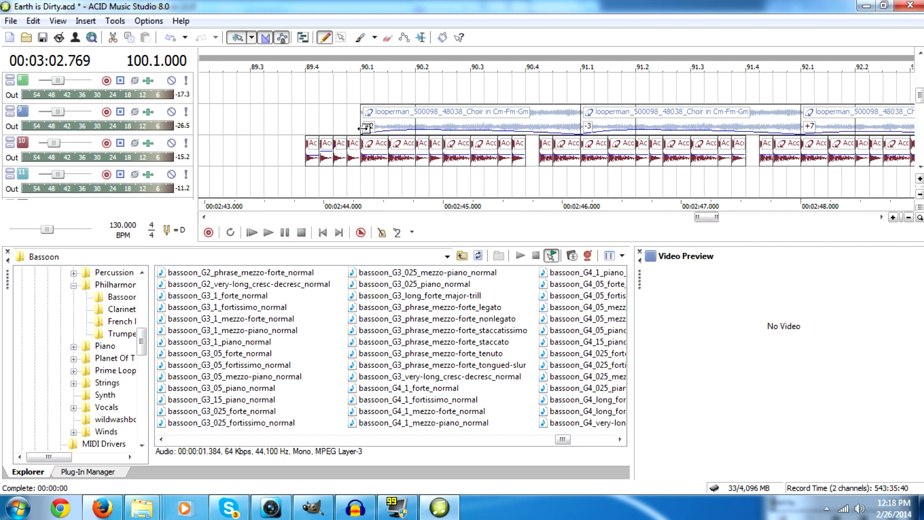
left_click(363, 127)
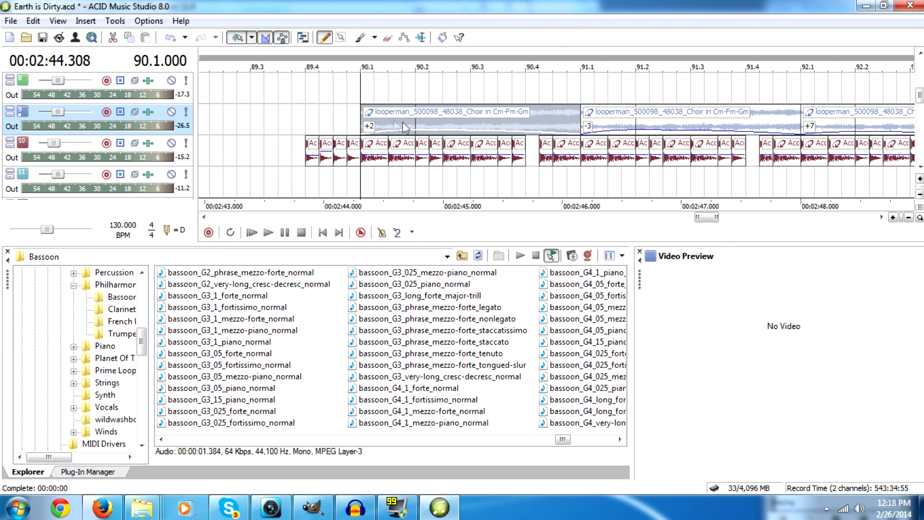
Show the available root notes for the project key, leaving D selected
left_click(183, 235)
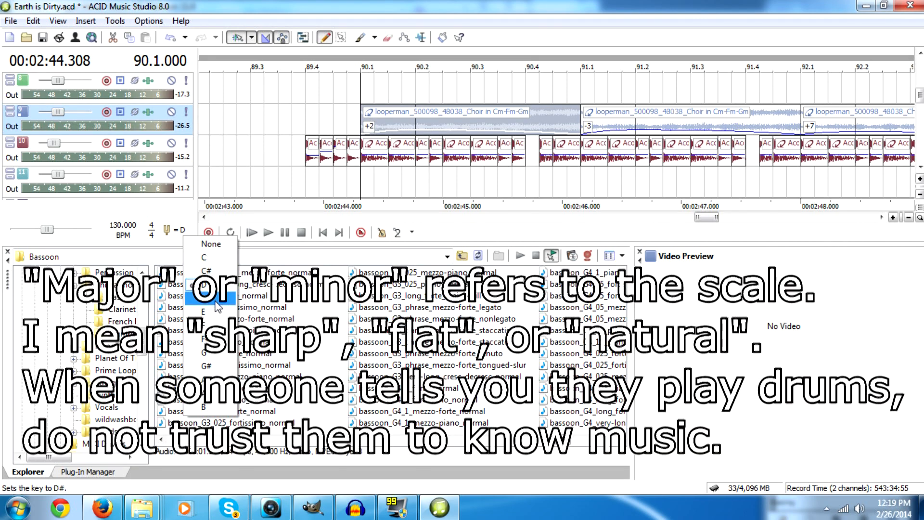
left_click(365, 124)
Solo French horn track 5, play it from the +3 event near bar 7.2, and stop at the unshifted event in bar 7.1
mouse_move(920, 99)
left_mouse_down()
mouse_move(920, 119)
mouse_move(920, 103)
left_mouse_up()
scroll(919, 99, "up", 1)
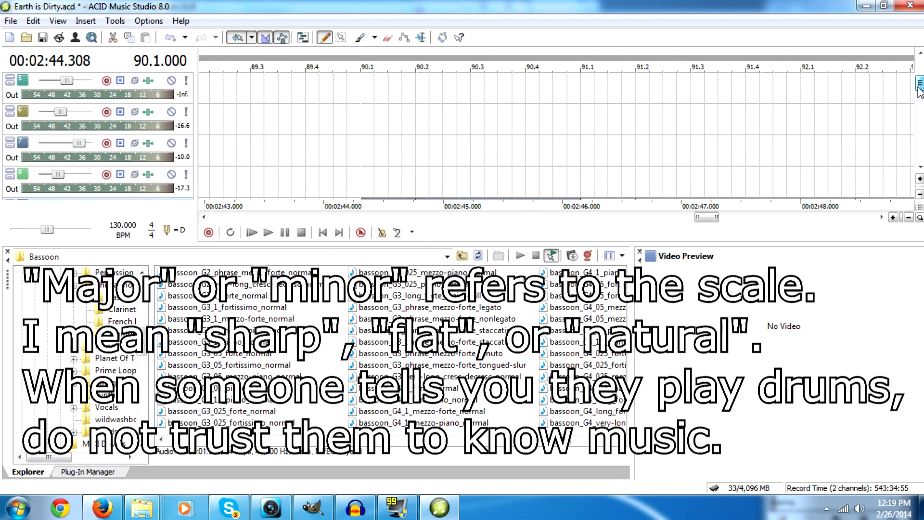
scroll(920, 99, "down", 1)
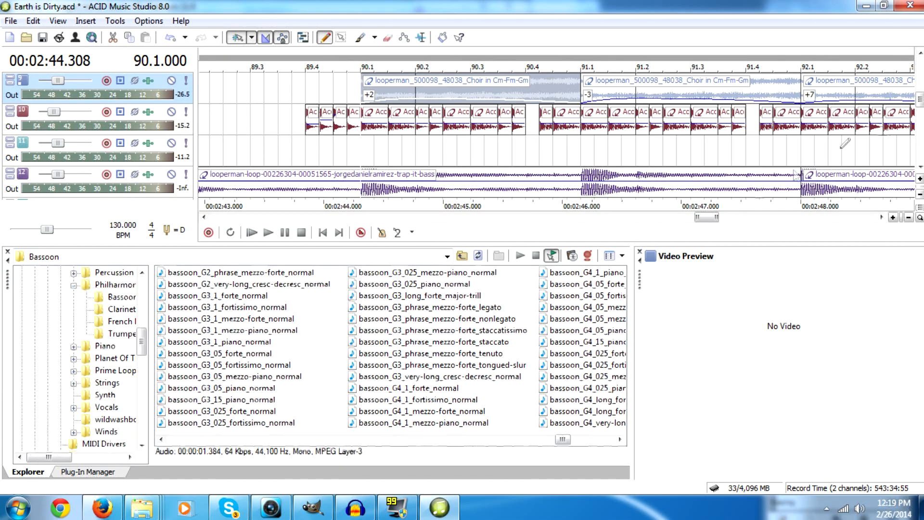
left_click_drag(708, 219, 728, 220)
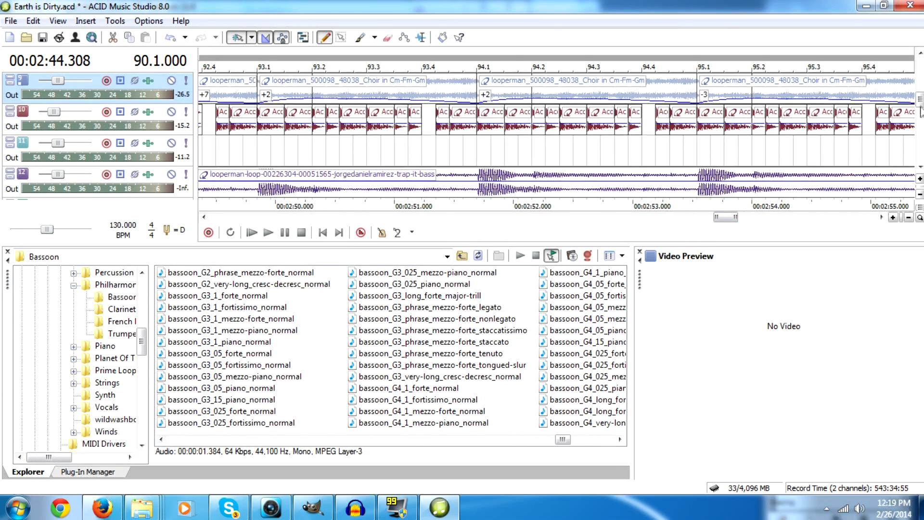
scroll(920, 110, "down", 3)
left_click_drag(735, 222, 273, 222)
scroll(920, 110, "up", 1)
scroll(920, 110, "up", 7)
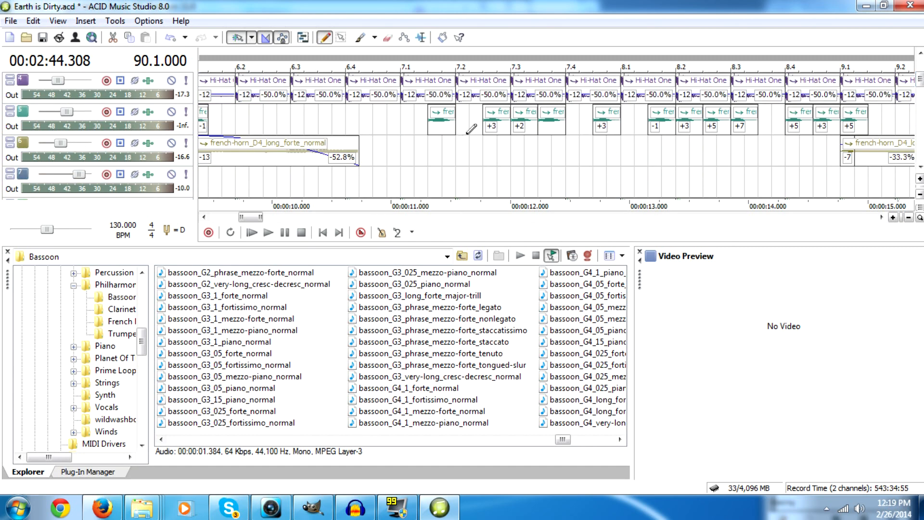
left_click(487, 124)
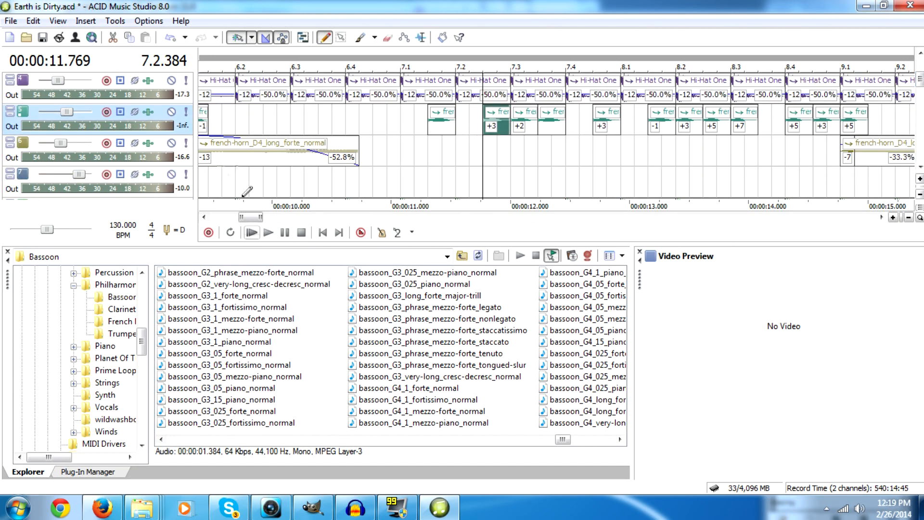
left_click(186, 112)
left_click(268, 233)
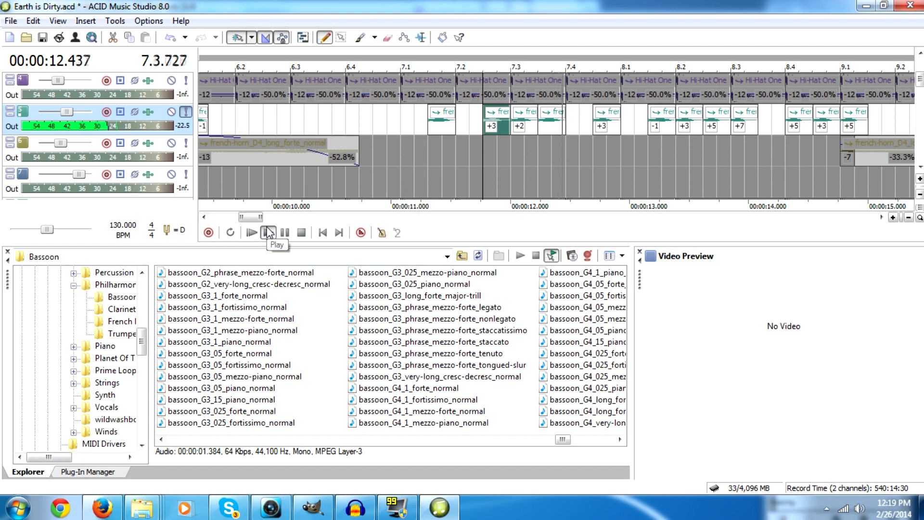
left_click(301, 232)
left_click(433, 122)
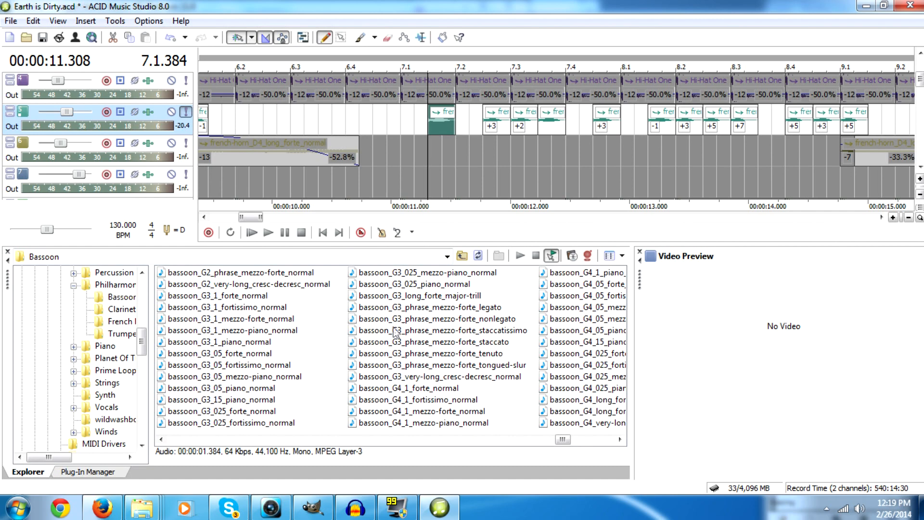
Preview the bassoon_G3_1_piano_normal, bassoon_F4_025_fortissimo_normal and bassoon_F4_025_piano_normal samples
left_click(236, 345)
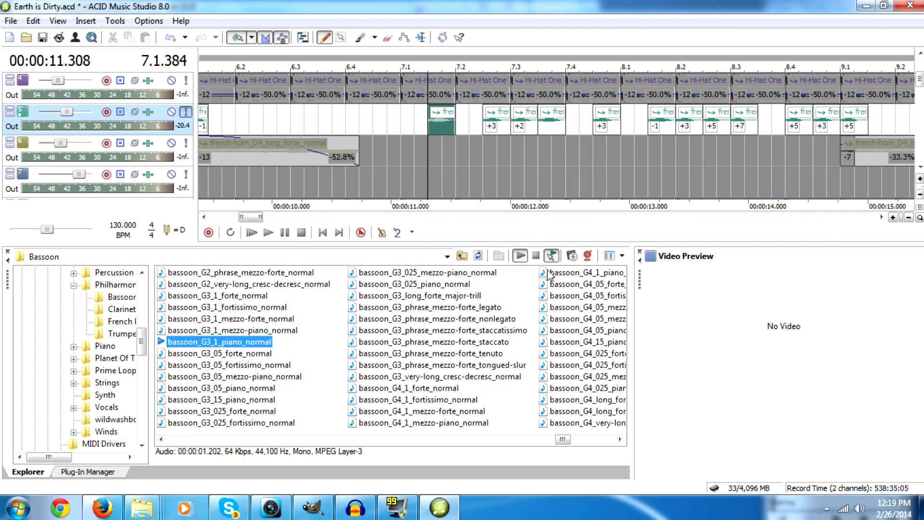
left_click(536, 259)
left_click_drag(563, 439, 519, 442)
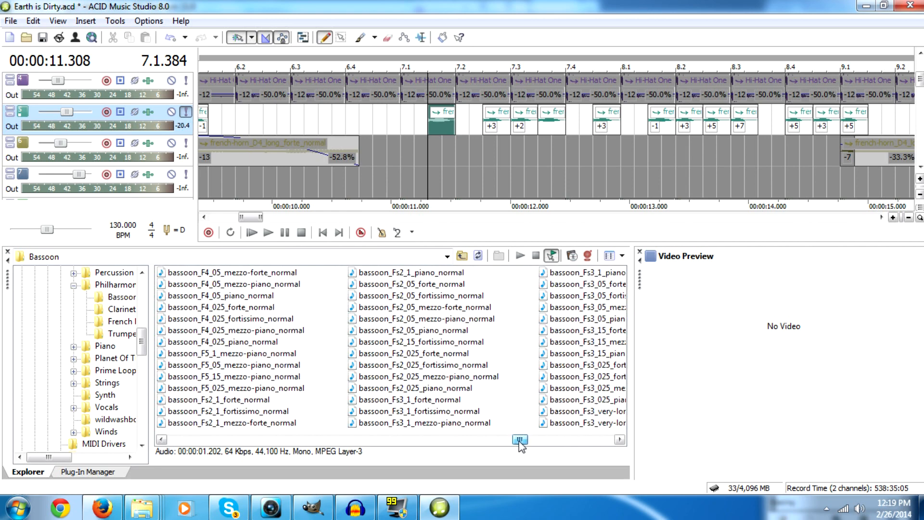
left_click(231, 320)
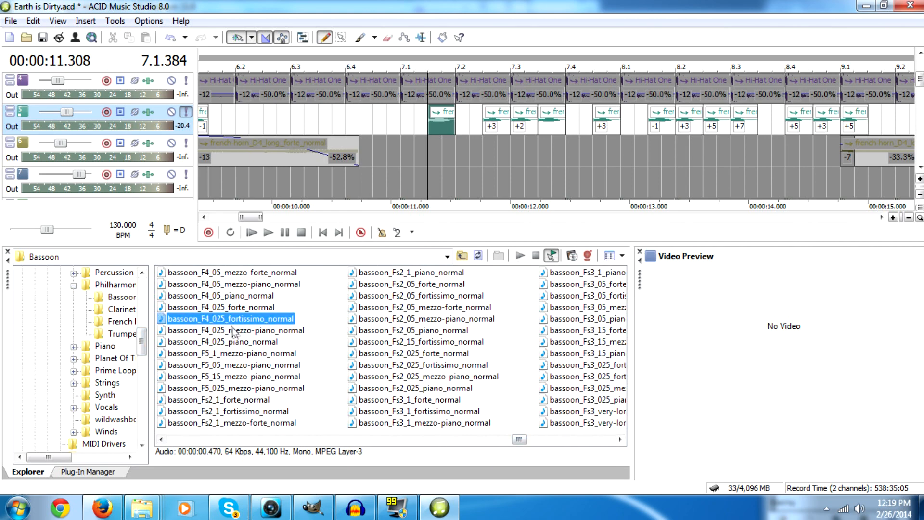
left_click(237, 342)
left_click(534, 258)
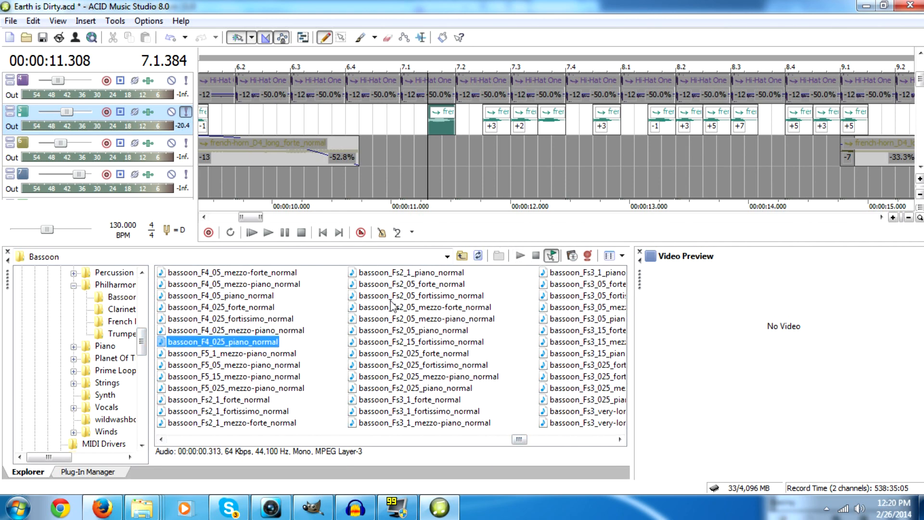
Compare the unshifted and +3 French horn events in bar 7 on track 5, and take the track off solo
left_click(431, 122)
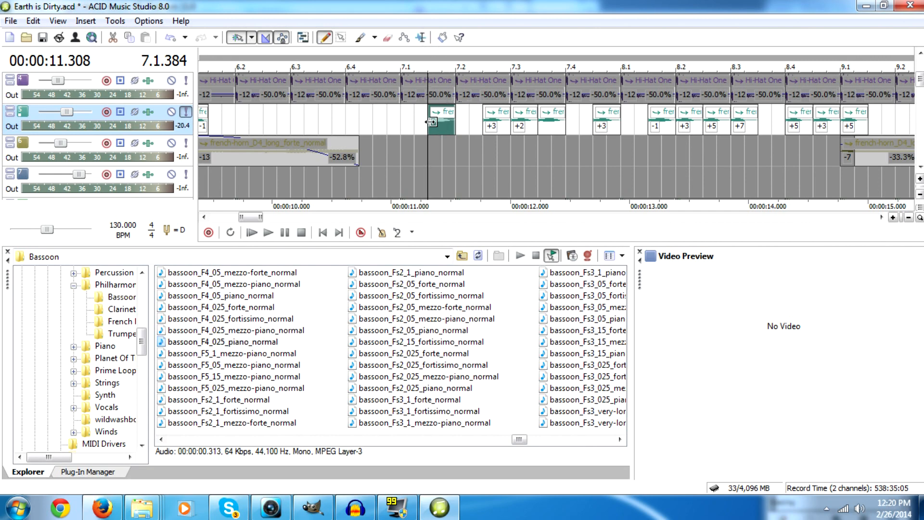
left_click_drag(431, 121, 485, 122)
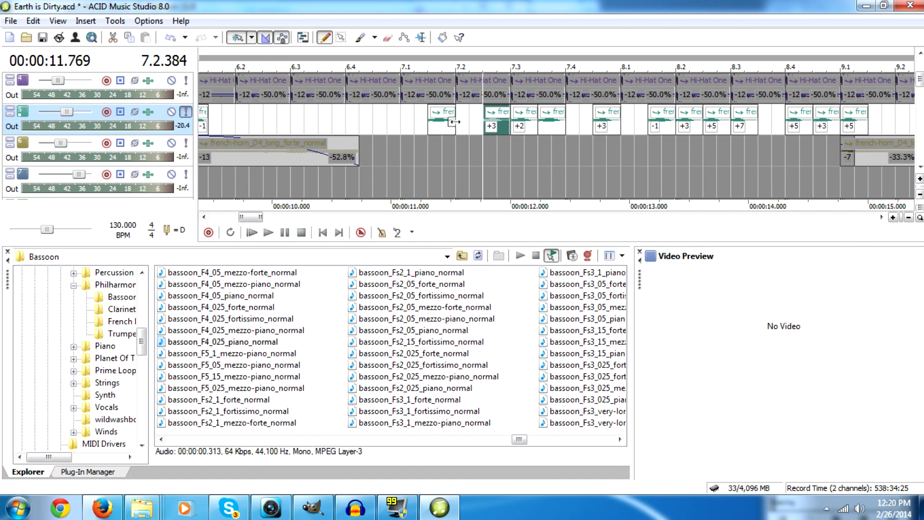
left_click(430, 122)
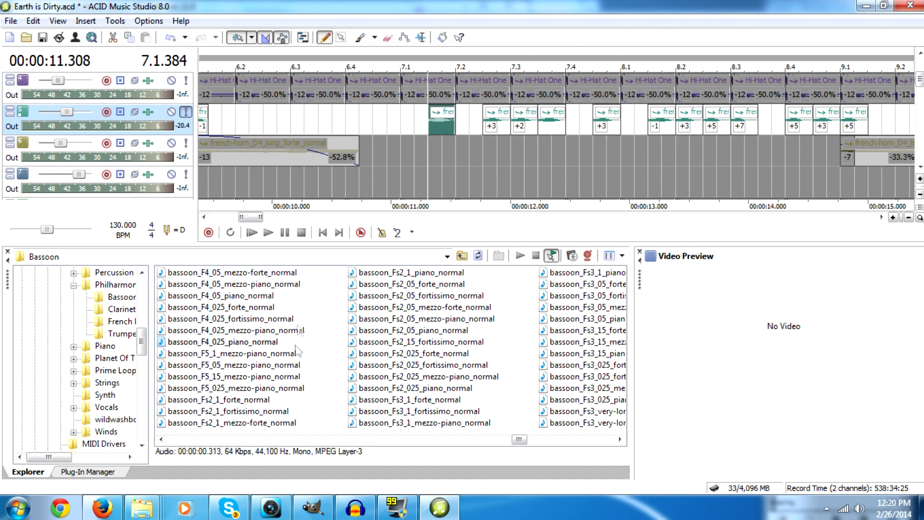
mouse_move(519, 439)
left_mouse_down()
mouse_move(578, 441)
mouse_move(311, 442)
mouse_move(528, 439)
left_mouse_up()
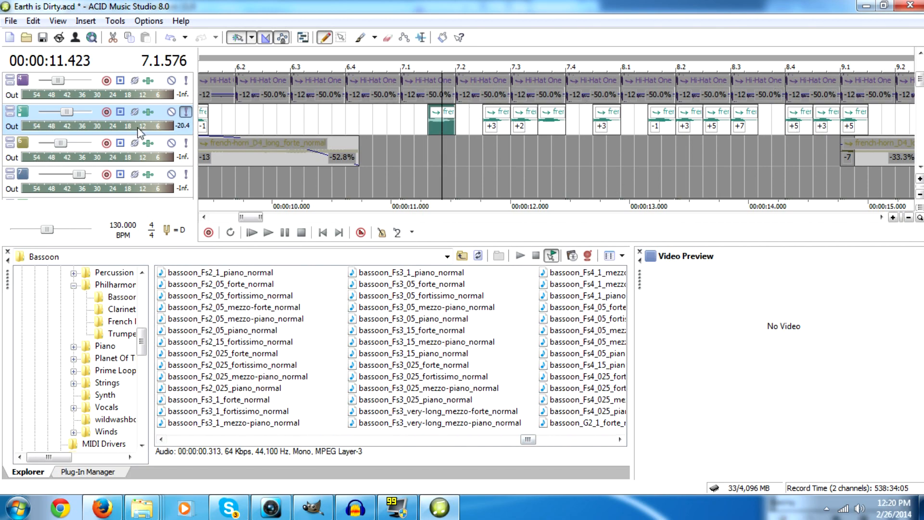
left_click(185, 112)
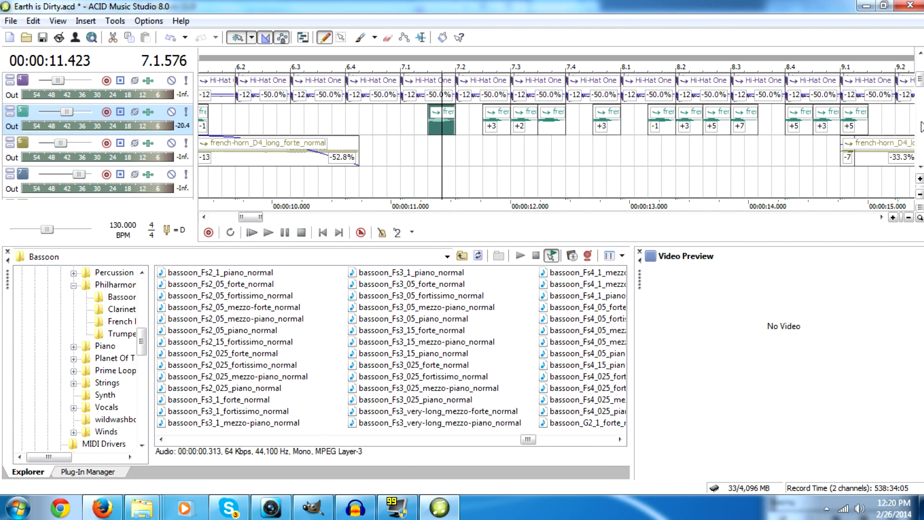
Select the choir loop event at bar 11.1 on track 9, placing the cursor at its start
left_click_drag(919, 79, 920, 90)
mouse_move(254, 220)
left_mouse_down()
mouse_move(285, 223)
mouse_move(280, 238)
left_mouse_up()
left_click(353, 157)
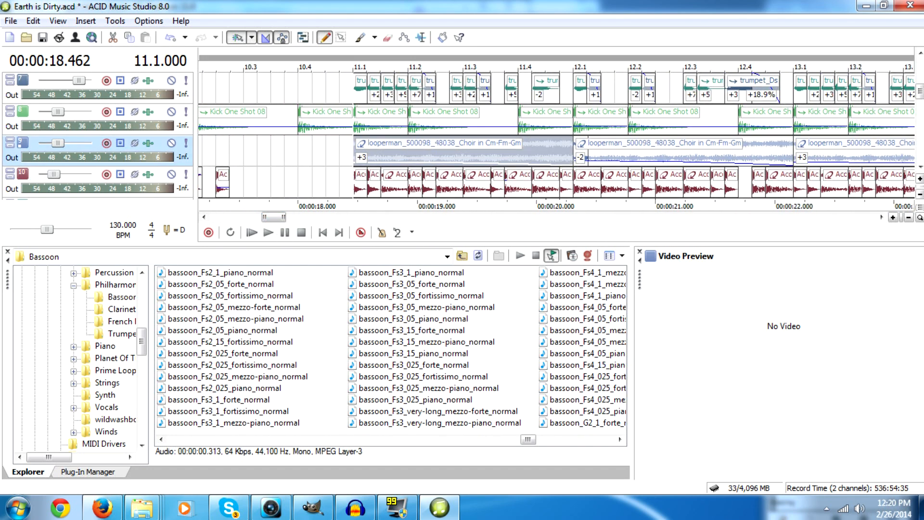
Create a new empty project without saving the changes to Earth is Dirty.acd
left_click_drag(921, 93, 920, 66)
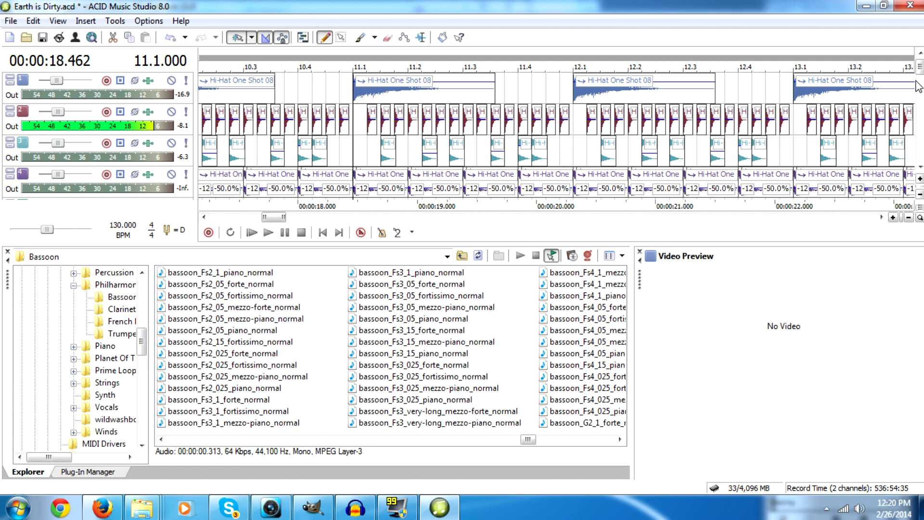
left_click(6, 38)
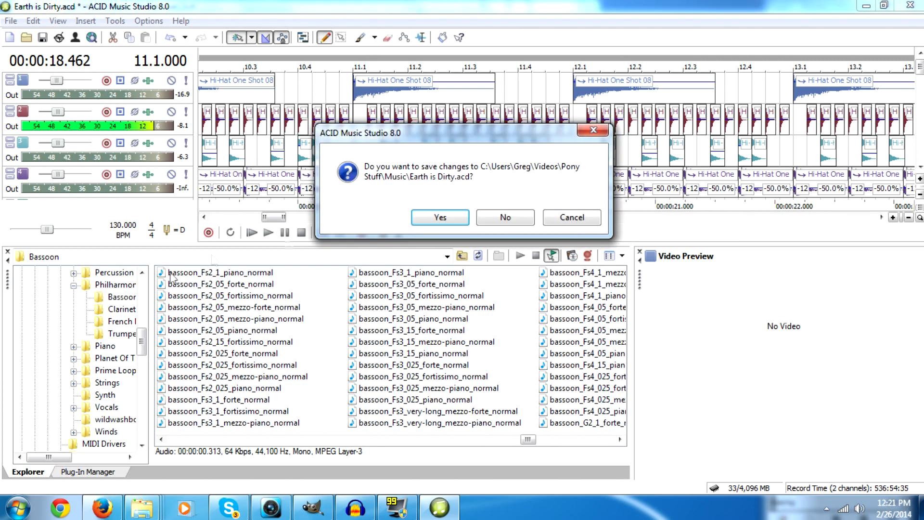
left_click(505, 219)
Collapse the Philharmonica folder and open the Emin loops in the Guitar folder's 130 bpm subfolder
scroll(143, 341, "up", 1)
scroll(142, 341, "up", 1)
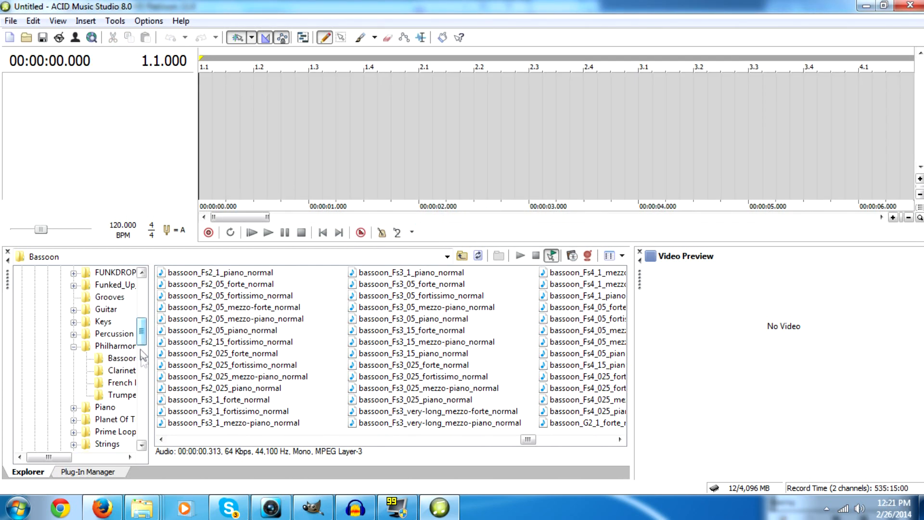
scroll(140, 324, "up", 2)
mouse_move(140, 323)
left_mouse_down()
mouse_move(140, 306)
mouse_move(141, 347)
mouse_move(139, 337)
left_mouse_up()
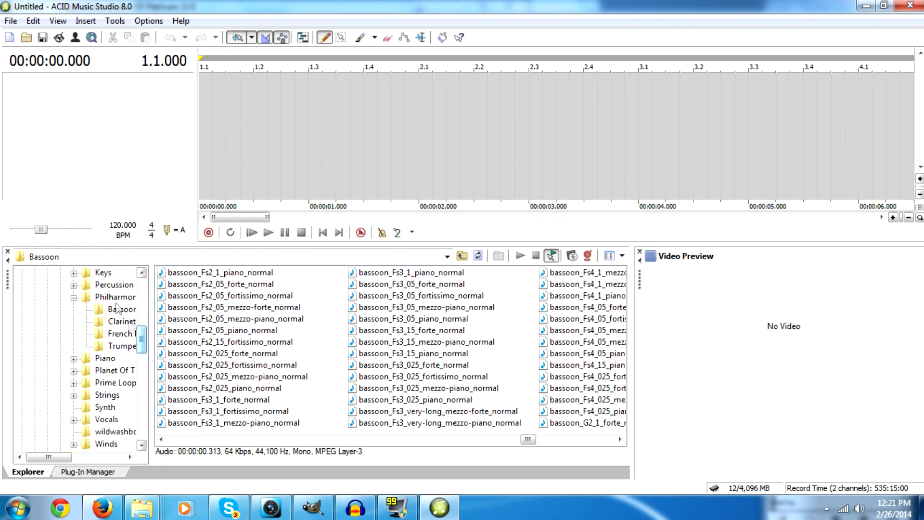
left_click(74, 298)
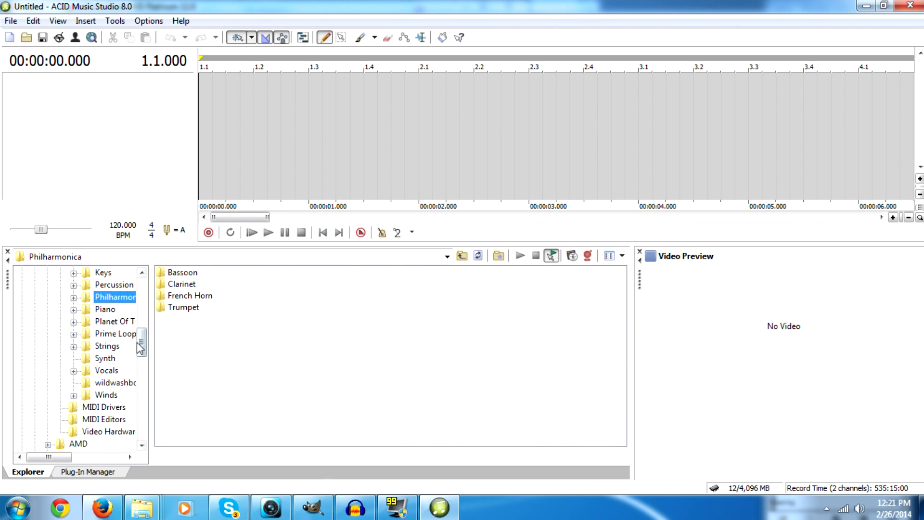
left_click_drag(140, 344, 140, 324)
left_click(74, 395)
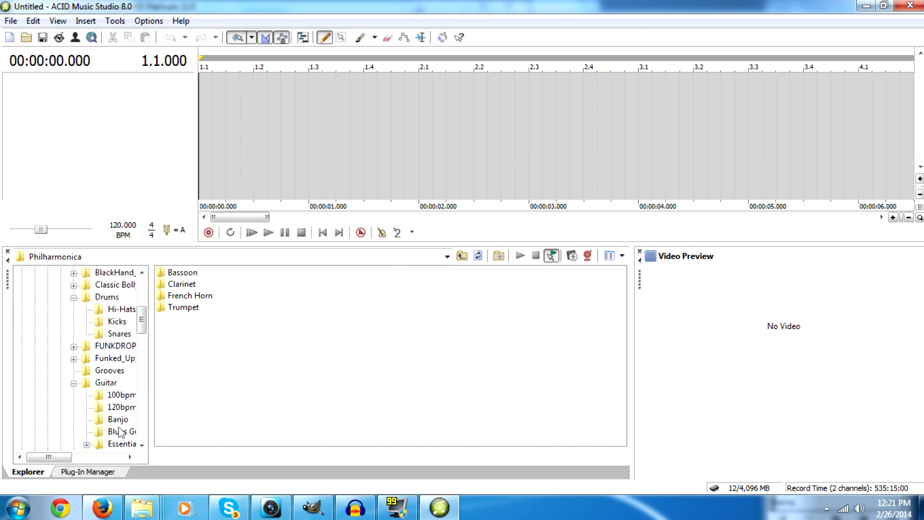
left_click_drag(142, 321, 142, 333)
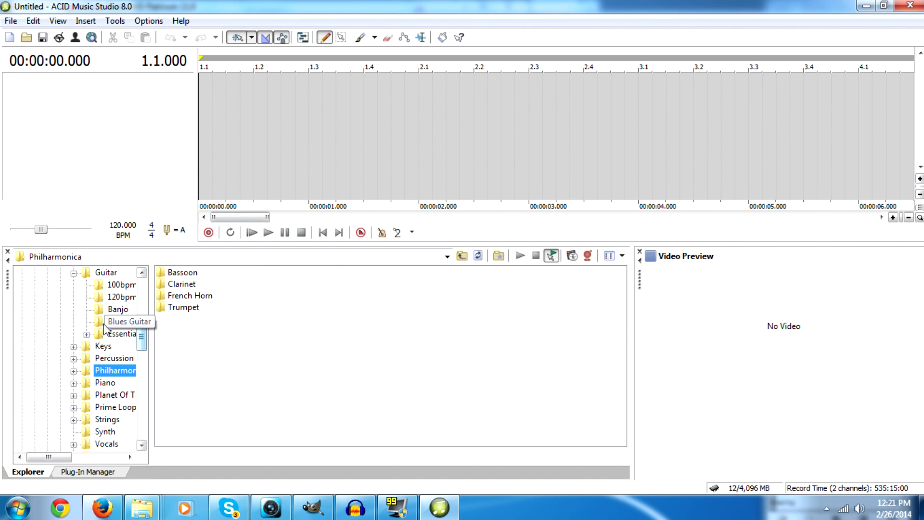
left_click(87, 334)
left_click(99, 359)
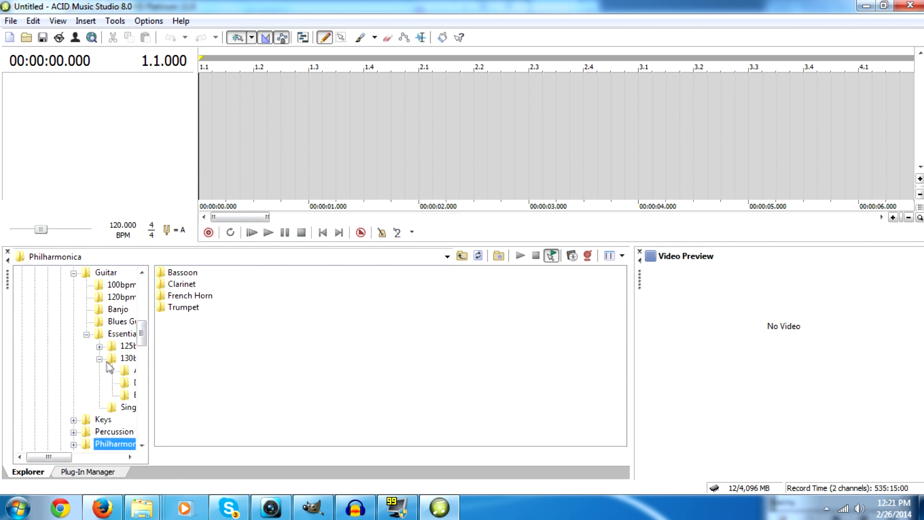
left_click(128, 394)
Preview the first two Emin guitar loops and add AChevalier_130_Emin_PL as a track starting at bar 1.1
left_click(190, 272)
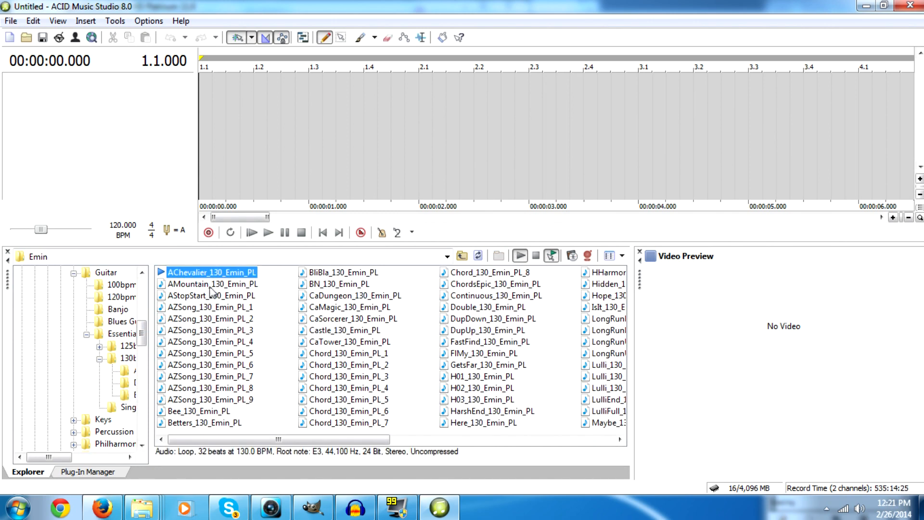
left_click(212, 284)
left_click_drag(214, 274, 212, 102)
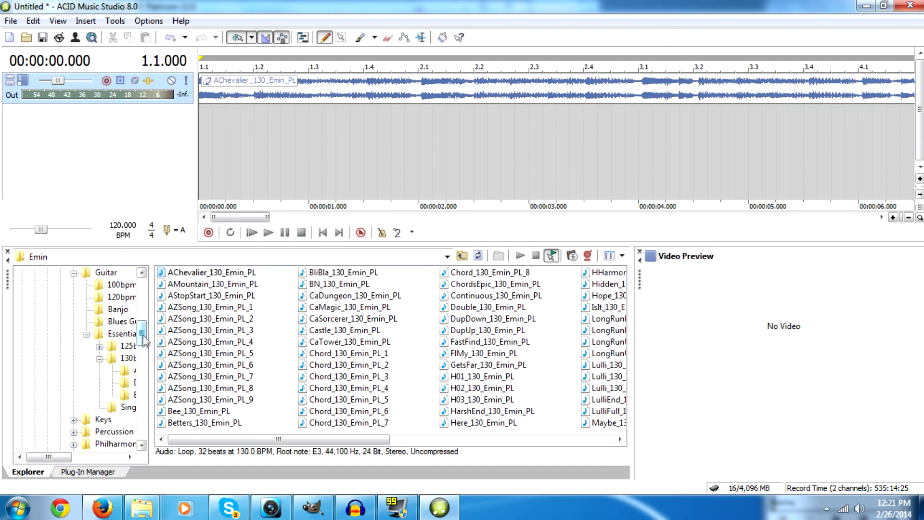
scroll(103, 394, "up", 5)
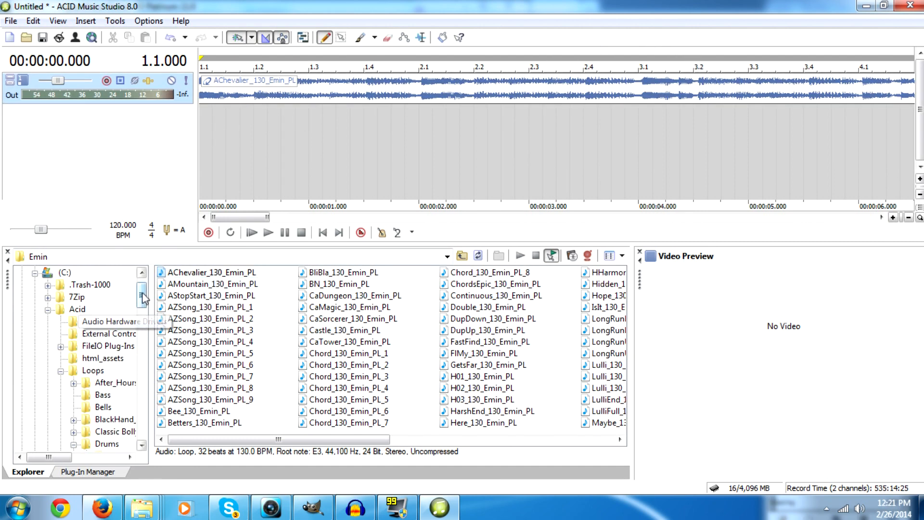
scroll(102, 397, "down", 2)
left_click(98, 385)
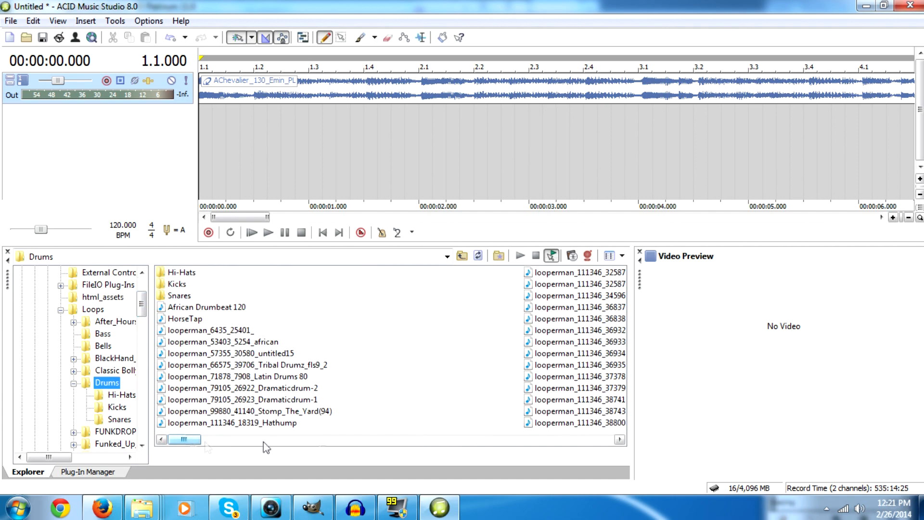
scroll(327, 385, "right", 3)
left_click_drag(326, 379, 204, 120)
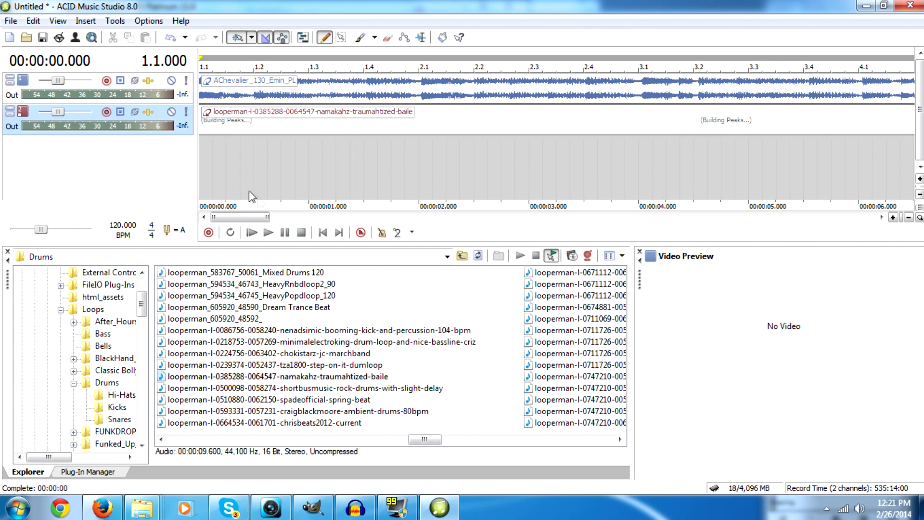
Play the guitar and drum tracks together from the start, stop, and start playback again from bar 2.1
left_click(251, 232)
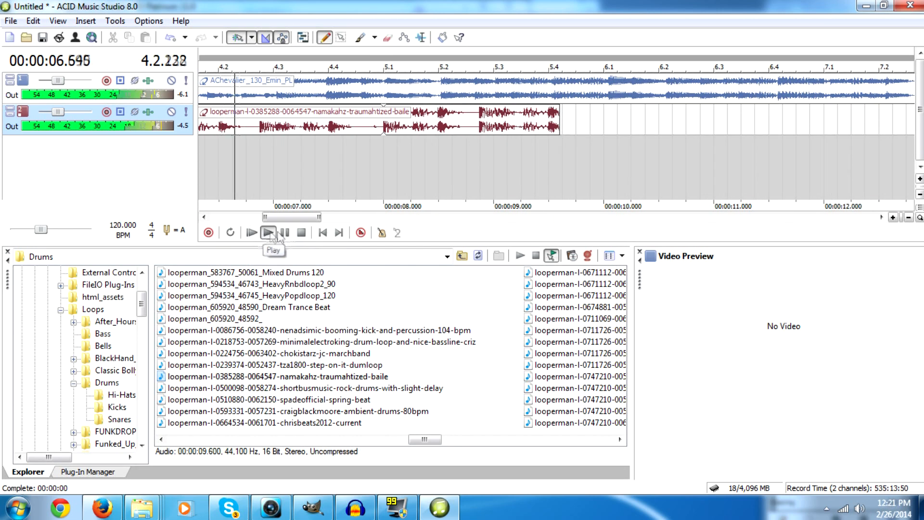
left_click(301, 233)
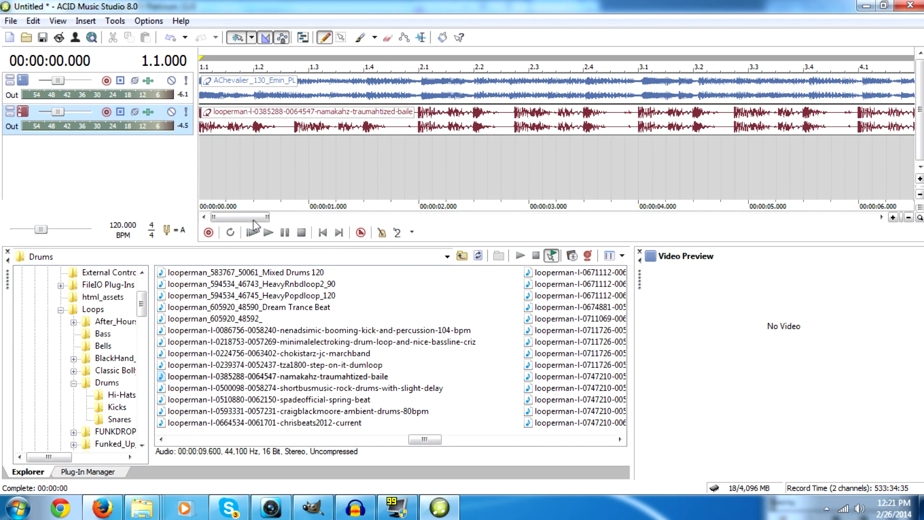
left_click(420, 97)
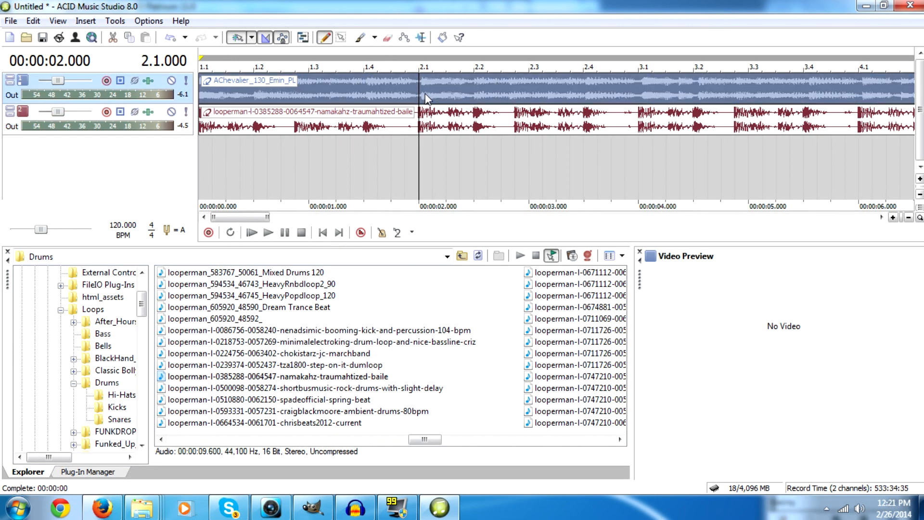
key("space")
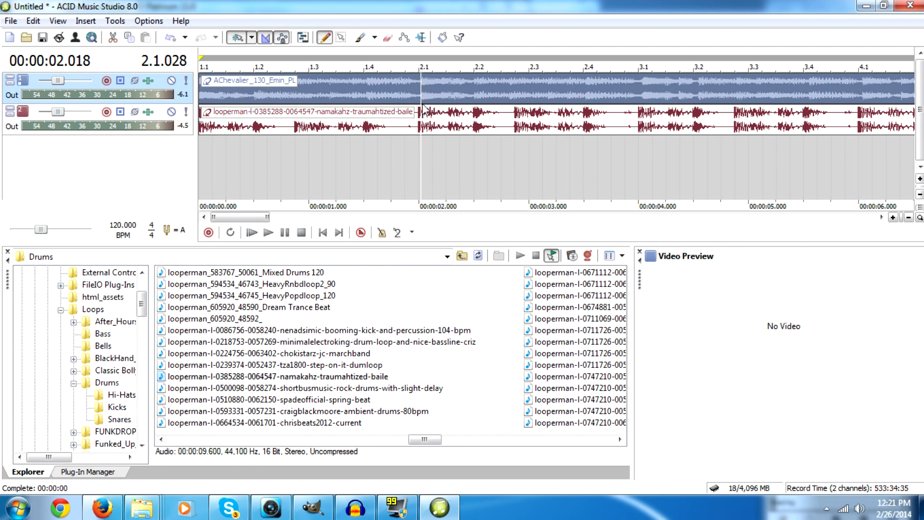
Split the AChevalier_130_Emin_PL guitar event at bar 2.1 and play both tracks across the cut
key("s")
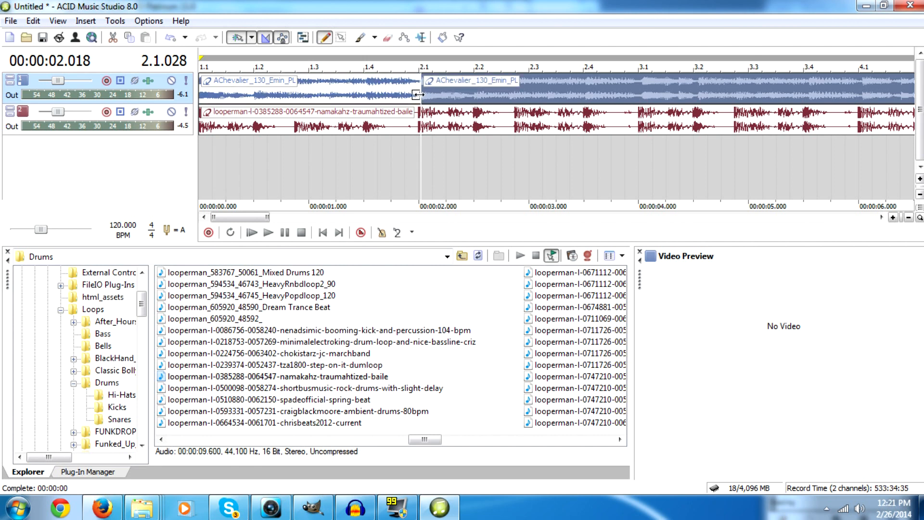
left_click_drag(434, 95, 430, 98)
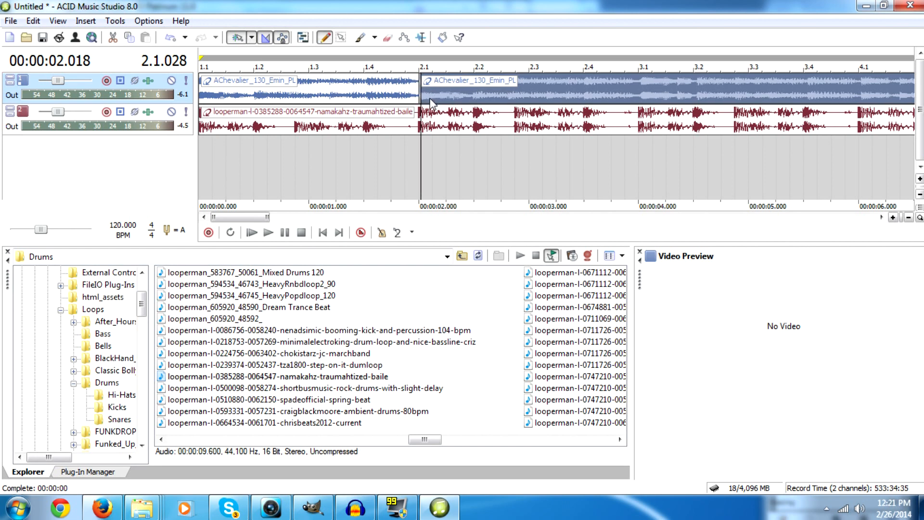
left_click(391, 96)
left_click(268, 233)
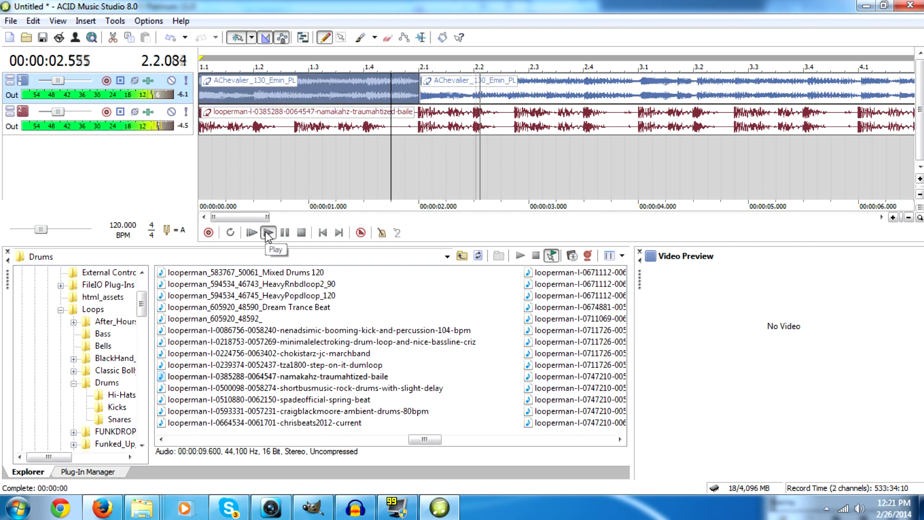
left_click(253, 235)
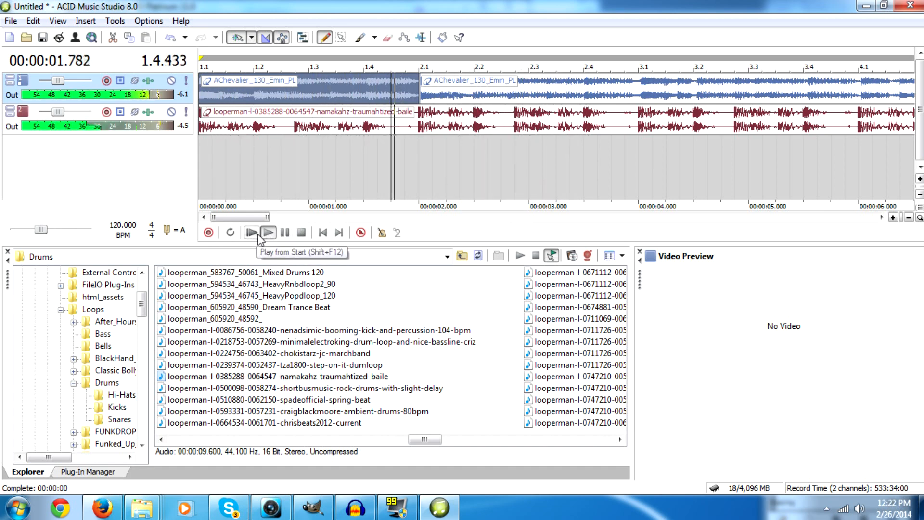
left_click(301, 233)
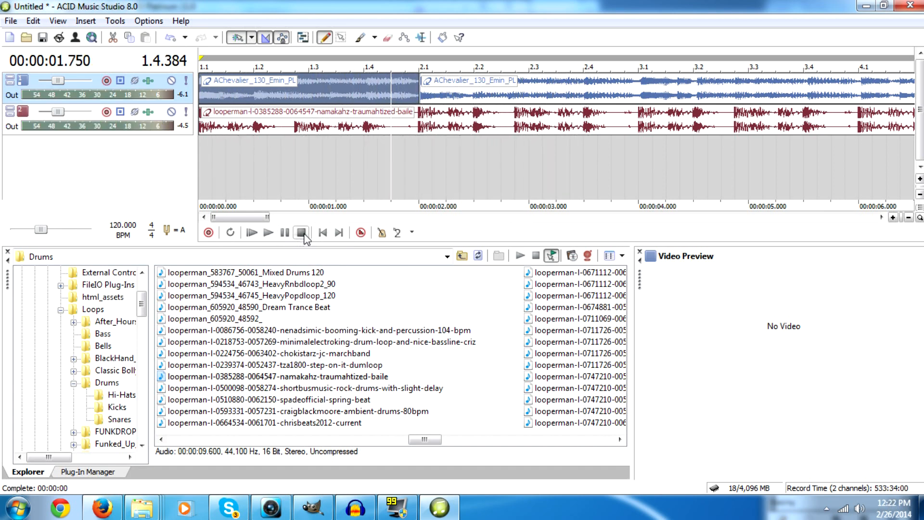
left_click(639, 91)
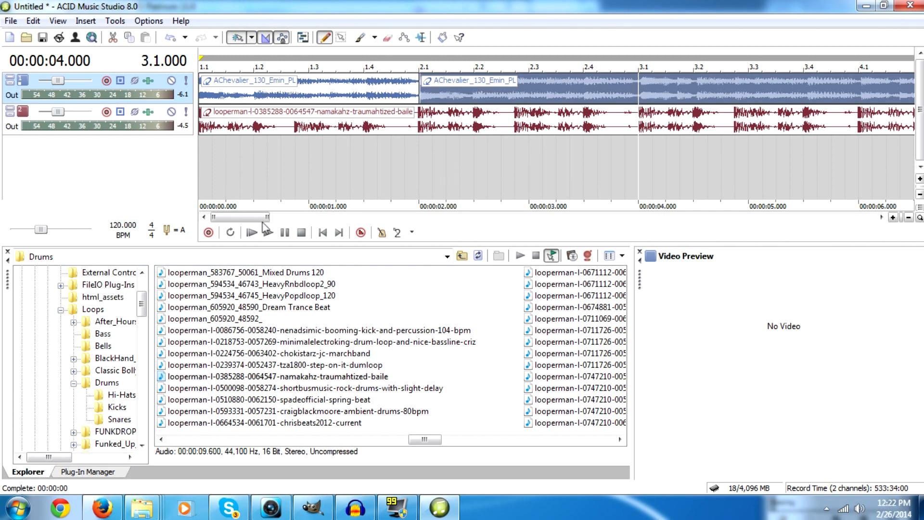
left_click_drag(261, 222, 281, 231)
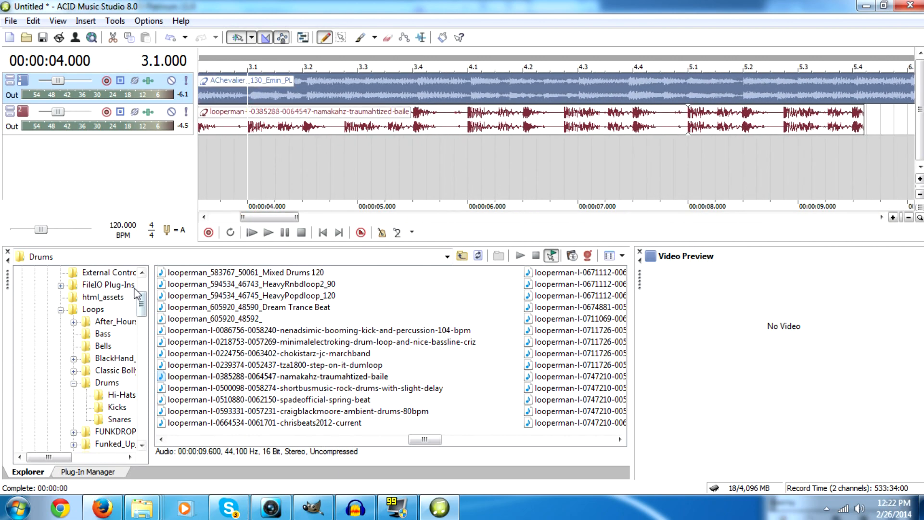
left_click_drag(144, 308, 151, 331)
mouse_move(45, 459)
left_mouse_down()
mouse_move(58, 459)
mouse_move(48, 460)
left_mouse_up()
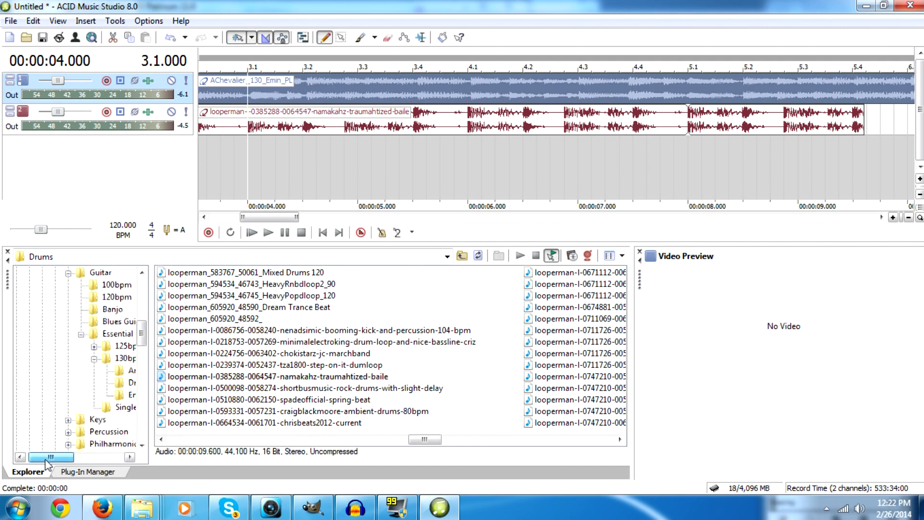
Insert an empty audio track below the drum track and arm it for recording
right_click(233, 148)
left_click(272, 168)
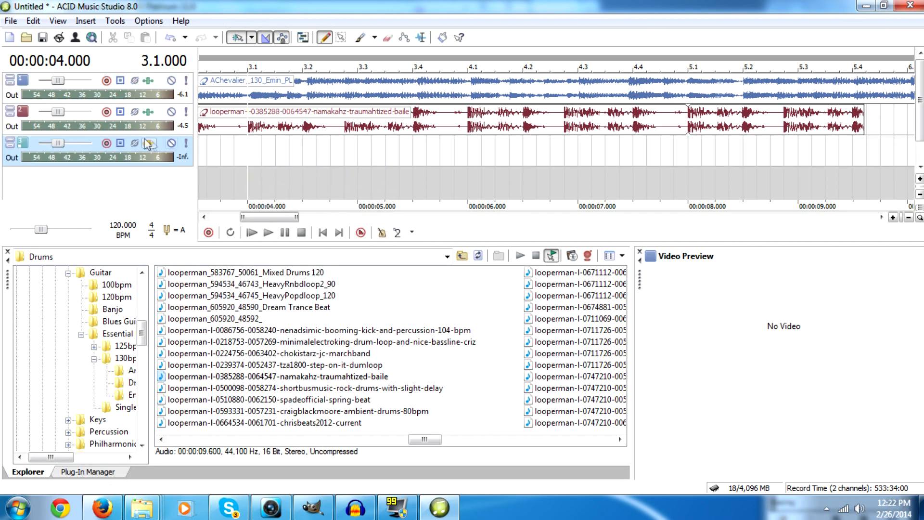
left_click(106, 144)
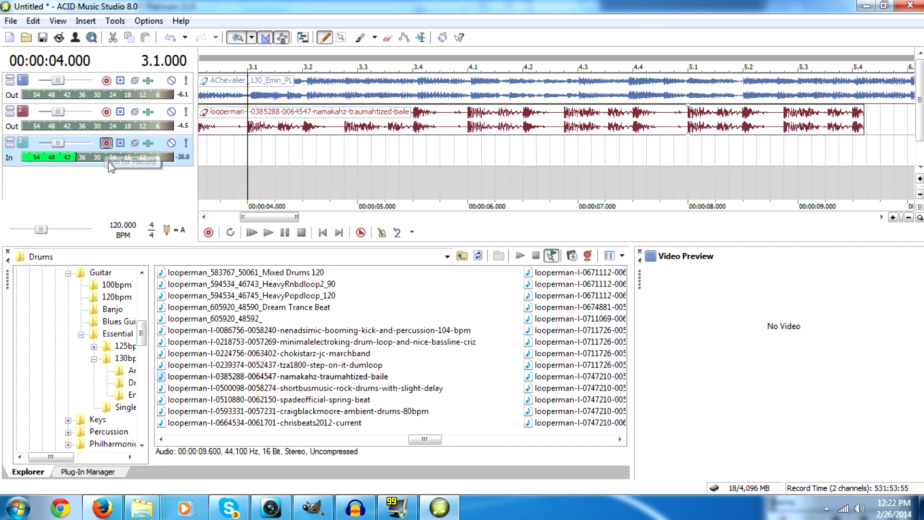
Place the cursor at 1.2 on the timeline, view the Audacity recording window, and return to ACID Music Studio
left_click_drag(266, 218, 235, 221)
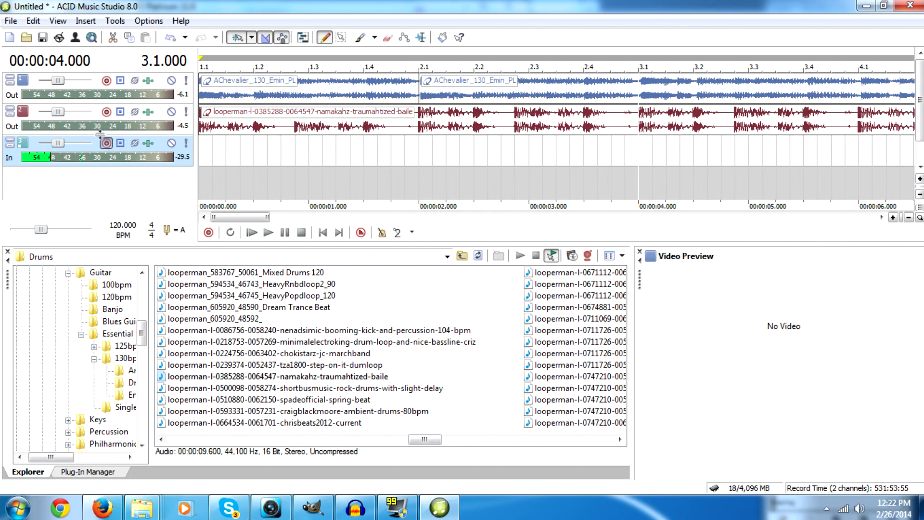
left_click(252, 154)
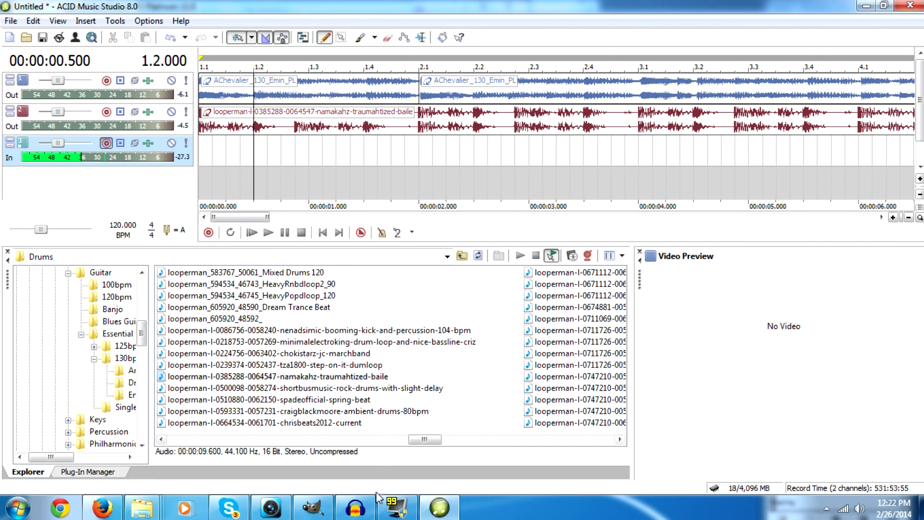
left_click(355, 508)
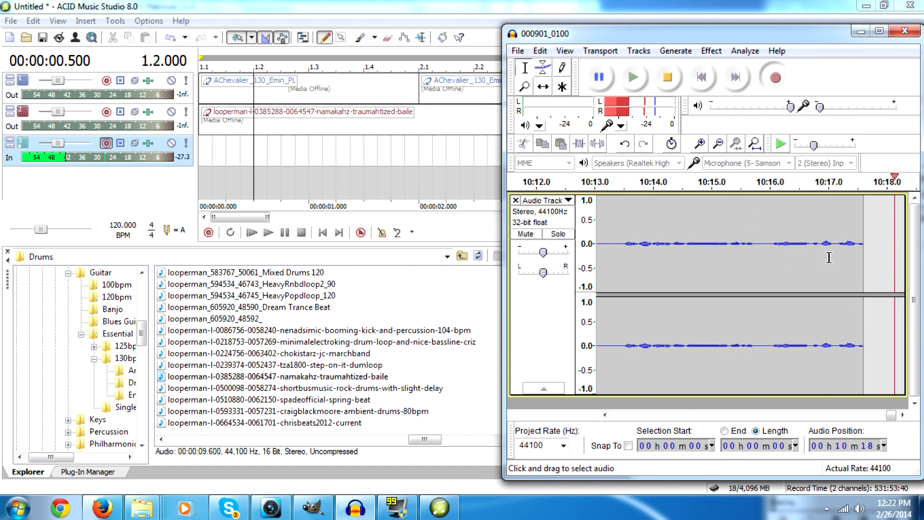
left_click(599, 8)
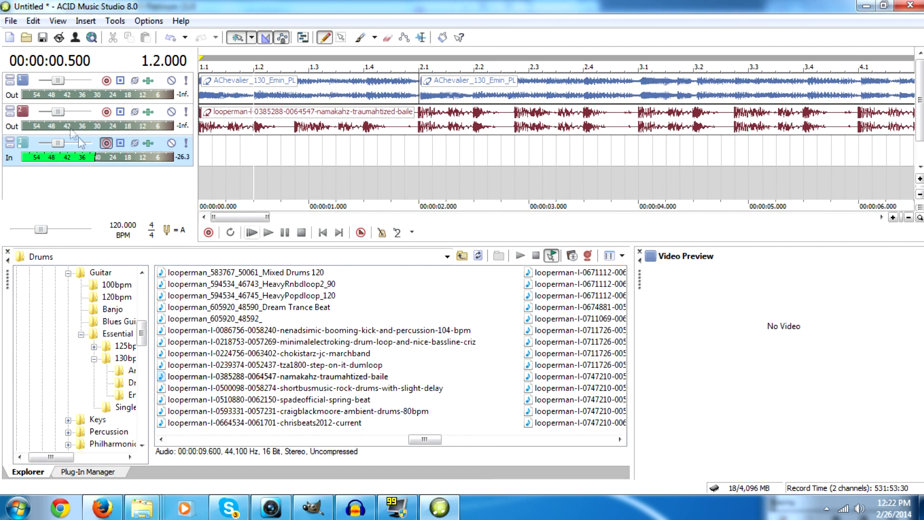
Play the loops from the start and record a short clip on the third track until about bar 3.1
left_click(252, 233)
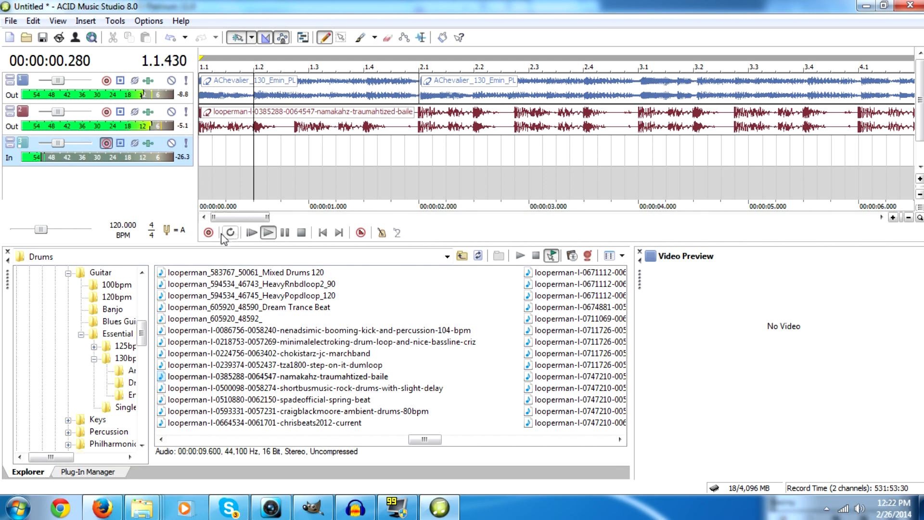
left_click(209, 234)
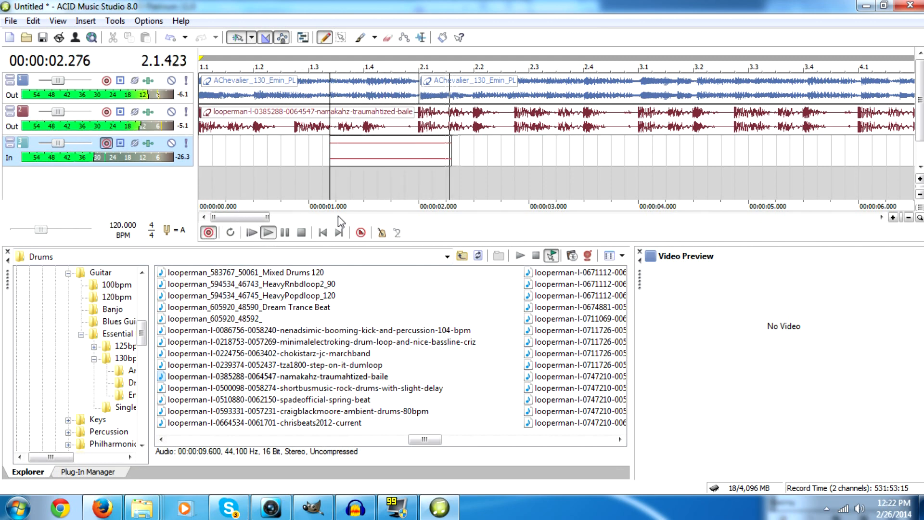
left_click(302, 233)
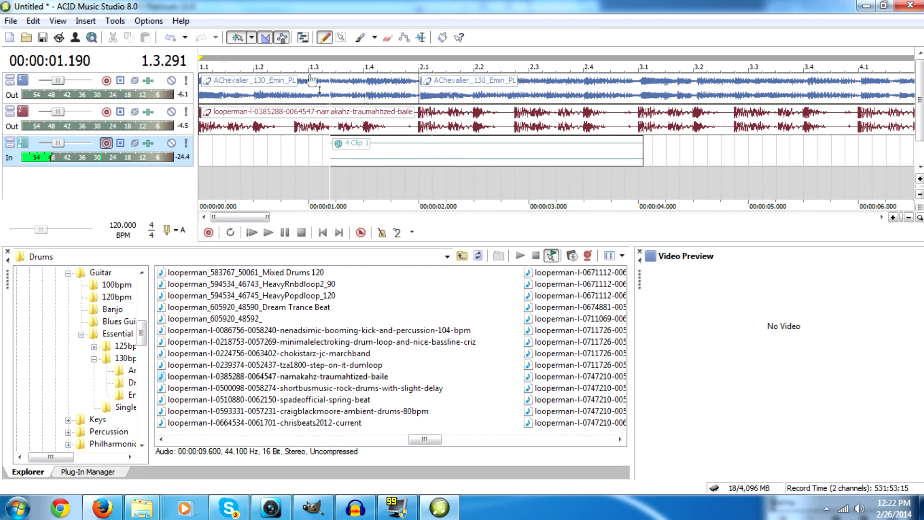
Raise the third track's volume to maximum and play back the recorded clip from about 1.4
left_click(403, 147)
left_click(269, 233)
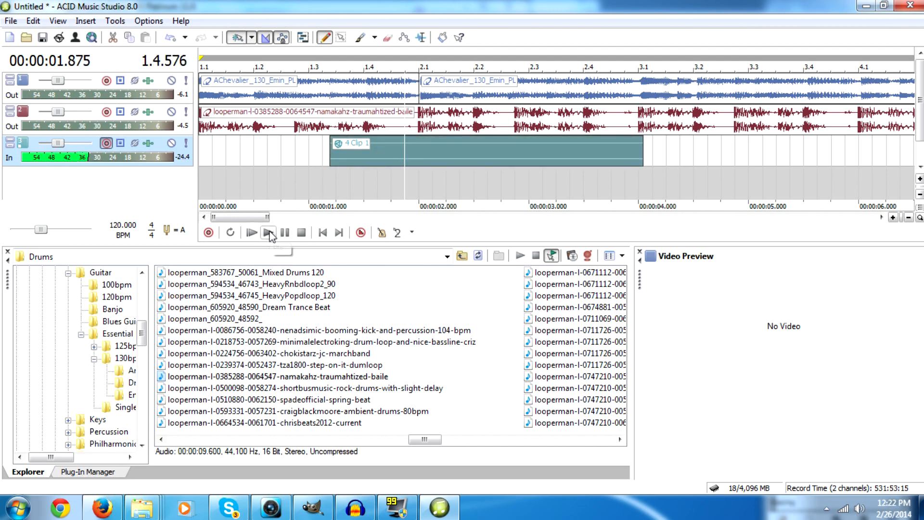
left_click(296, 234)
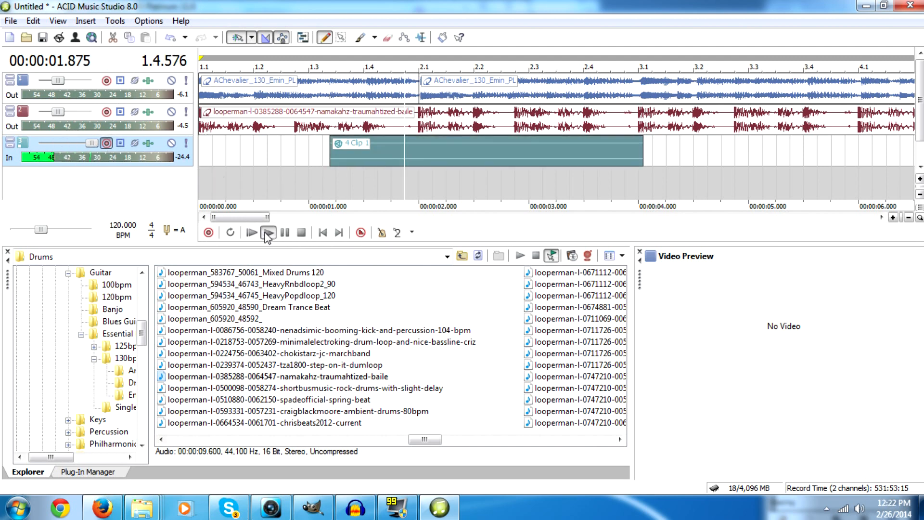
left_click(268, 233)
left_click(302, 233)
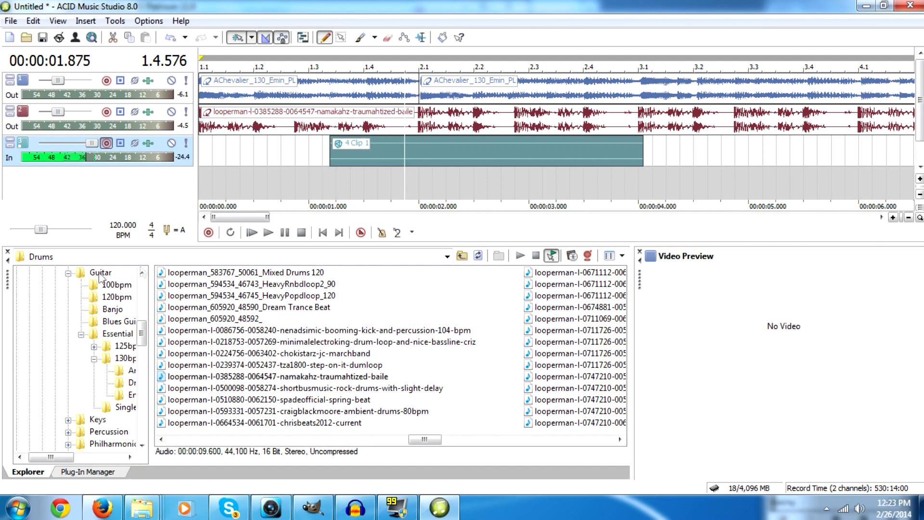
Delete the recorded clip from the third track
left_click_drag(141, 333, 141, 291)
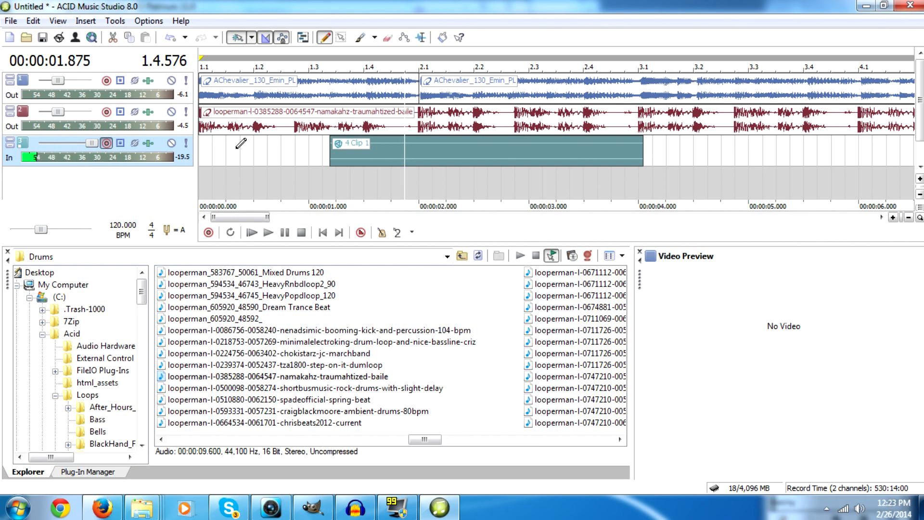
left_click(345, 156)
key("Delete")
Extend the second guitar event and the drum loop to end at bar 9.1
left_click_drag(268, 218, 246, 235)
left_click_drag(570, 128, 793, 94)
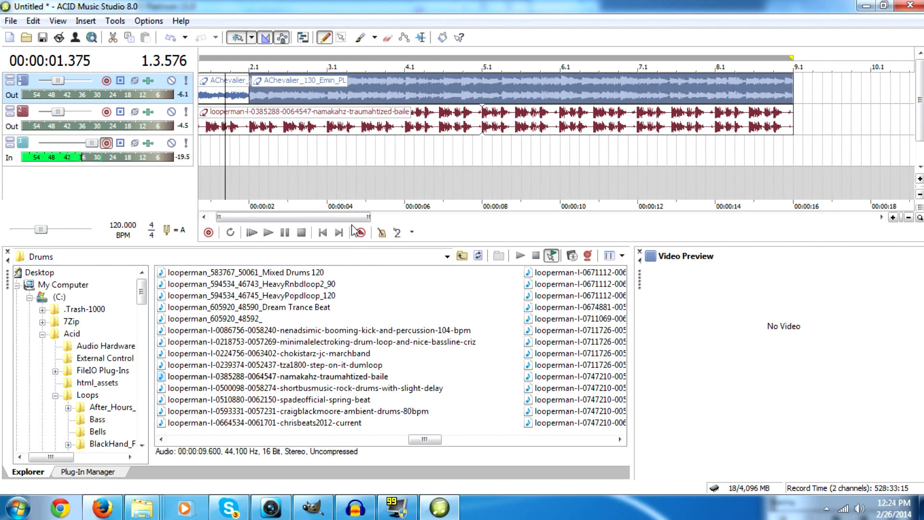
left_click_drag(345, 218, 316, 219)
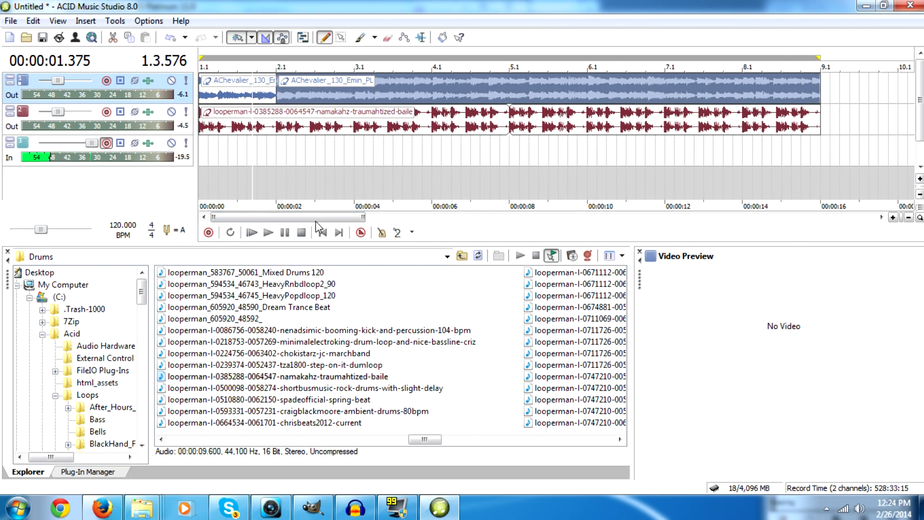
Disarm the empty third track so it no longer takes microphone input
left_click(107, 144)
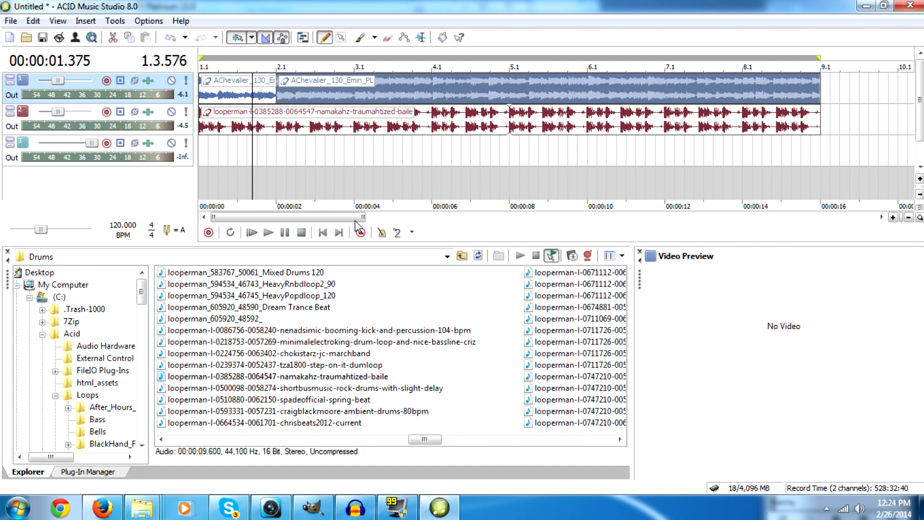
mouse_move(374, 509)
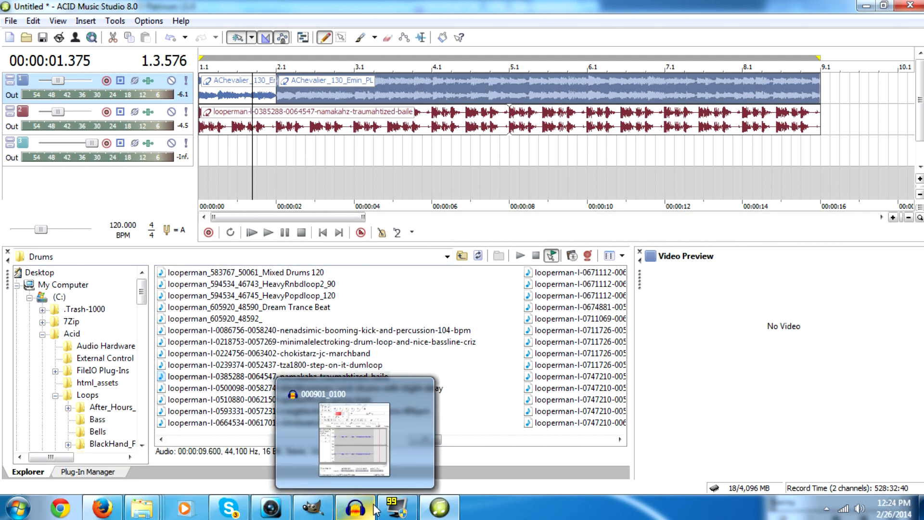